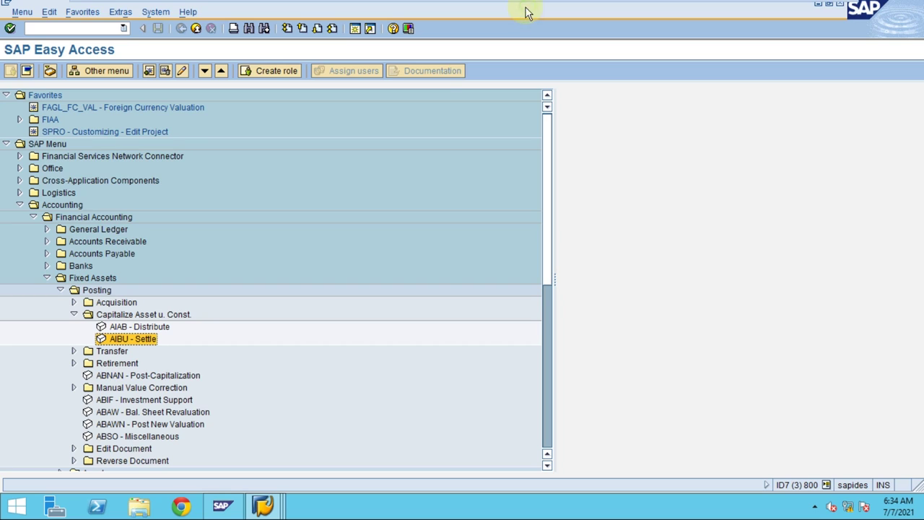
- Open the AIBU Settle transaction for assets under construction and select the asset number entry
double_click(136, 341)
double_click(135, 339)
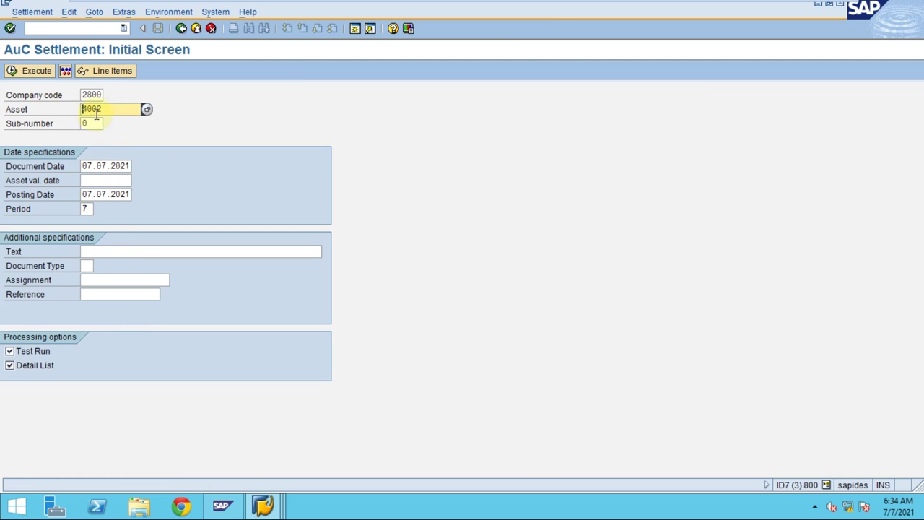
left_click_drag(111, 109, 52, 116)
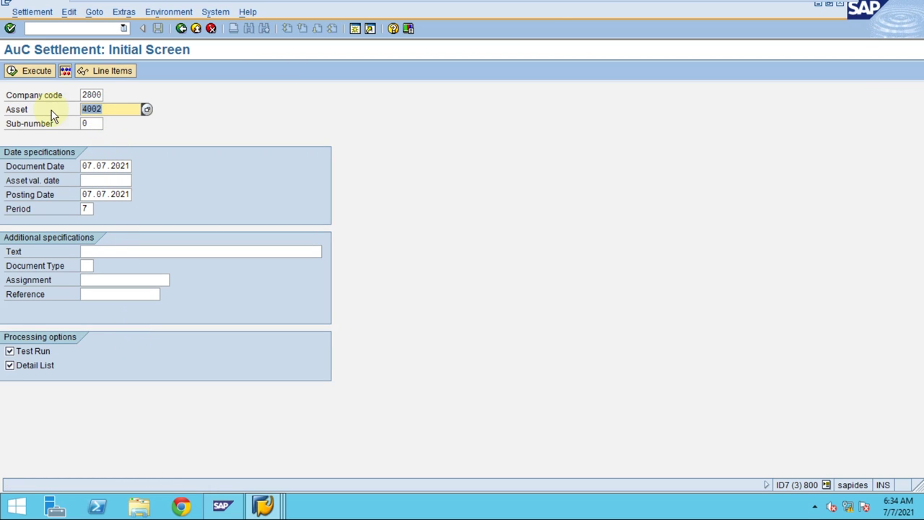
- Set the document date, asset value date and posting date of the settlement to 01052020
left_click(84, 166)
type("0105")
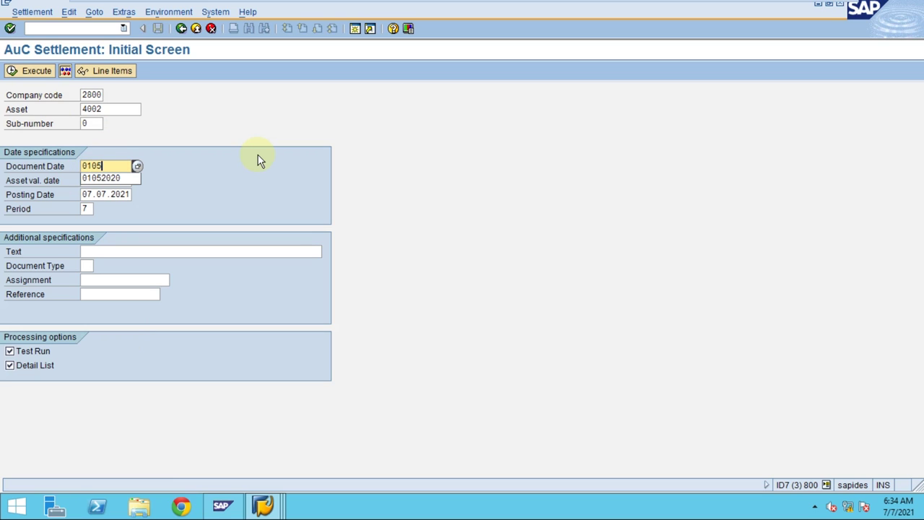
type("2020")
key("Tab")
type("01")
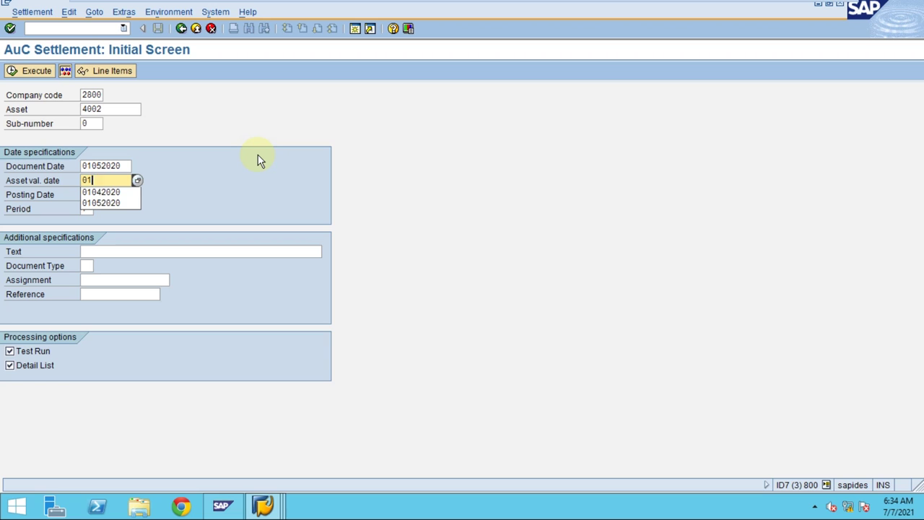
type("052020")
key("Tab")
type("01")
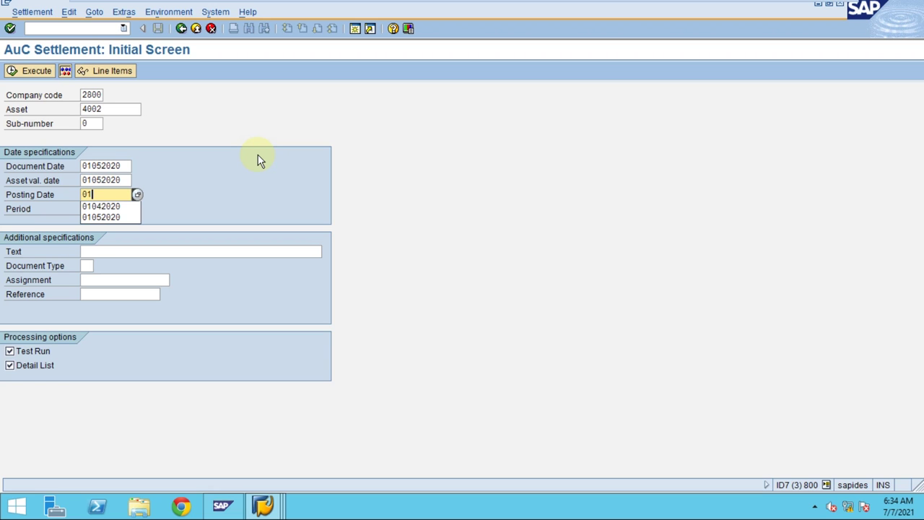
type("052020")
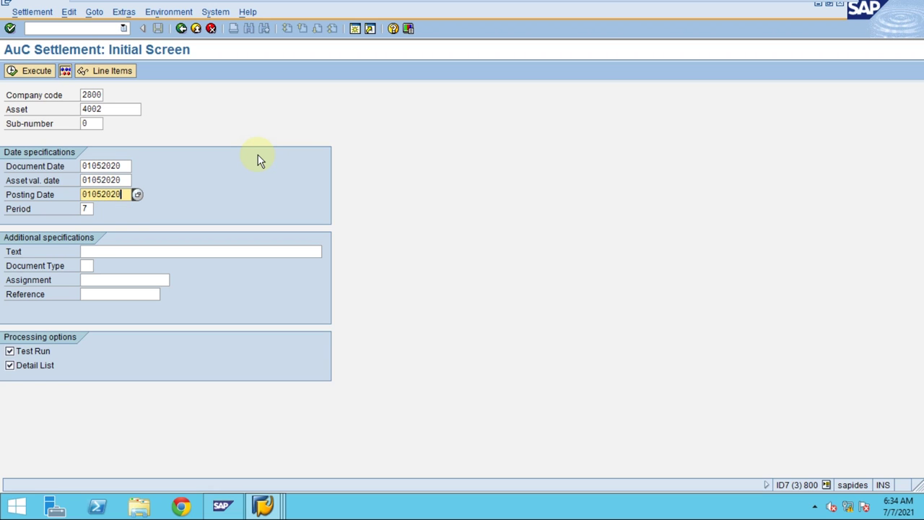
mouse_move(462, 3)
left_click(524, 9)
mouse_move(512, 7)
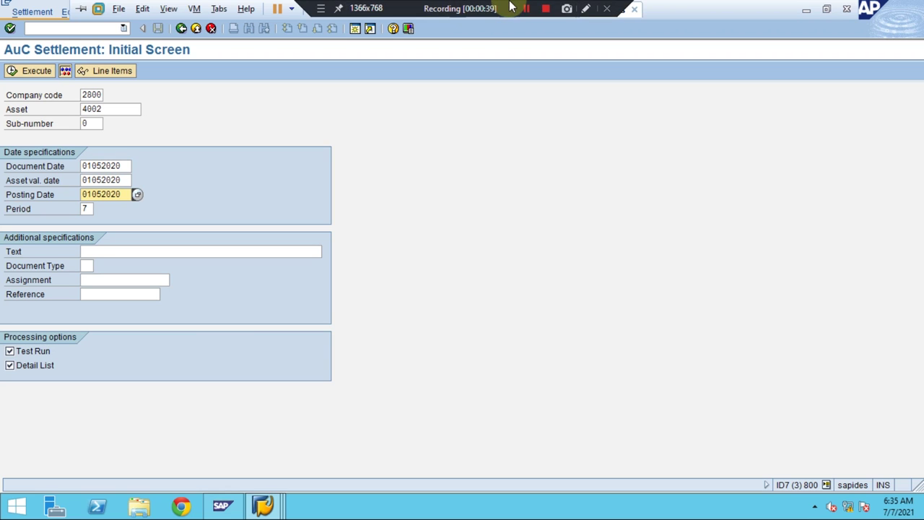
- Enter the text "Capitalizing Asset Under Construction" and document type AA in the additional specifications
left_click(101, 250)
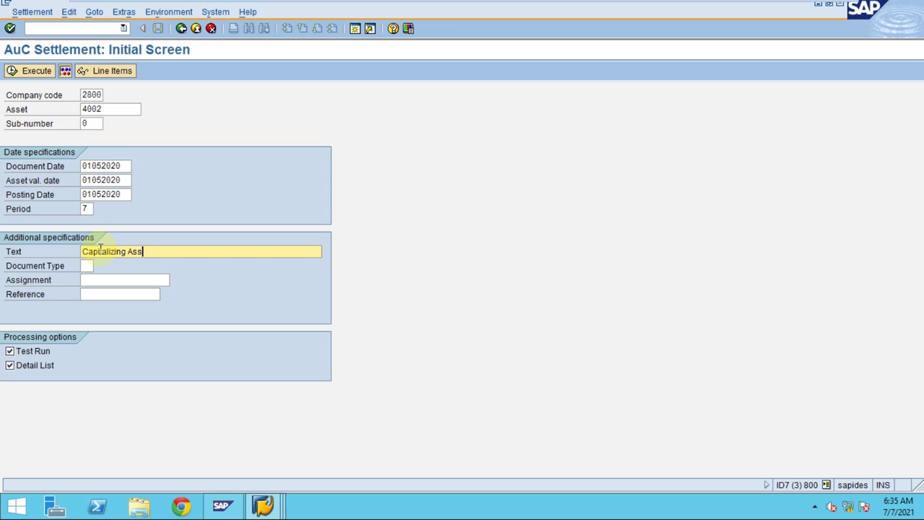
type("Under Construction")
key("Tab")
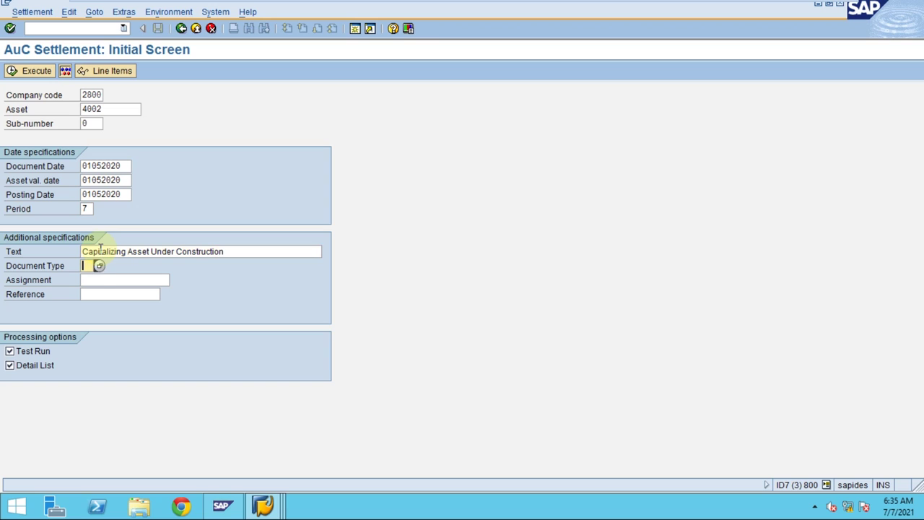
type("AA")
key("Tab")
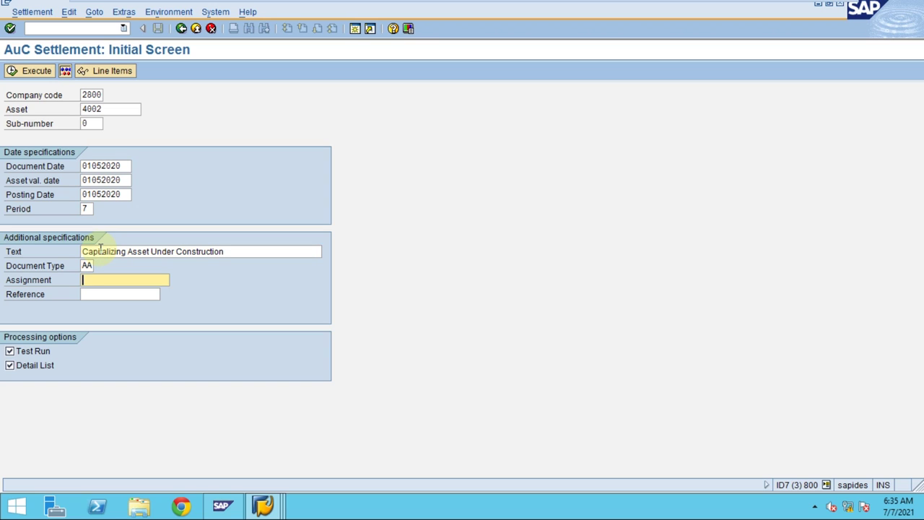
double_click(85, 265)
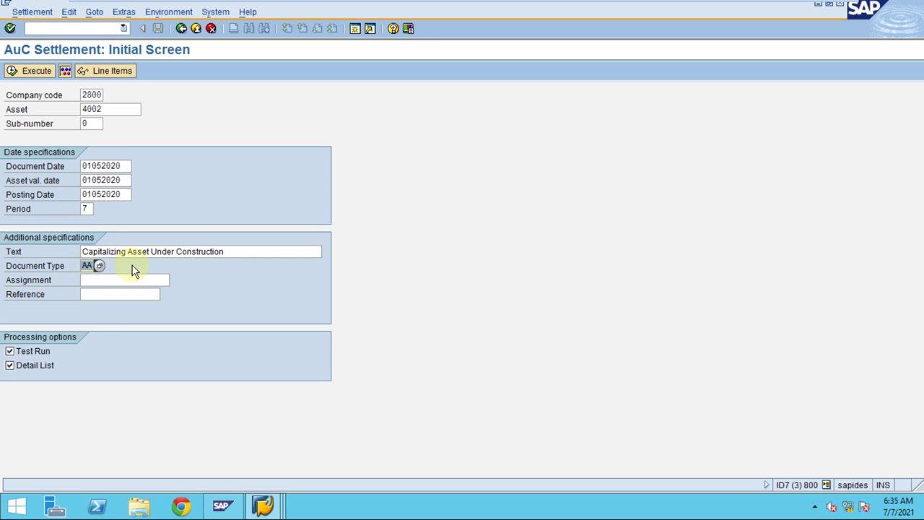
- Set the assignment to FA1002, leave the reference empty and submit the settlement data
left_click(99, 284)
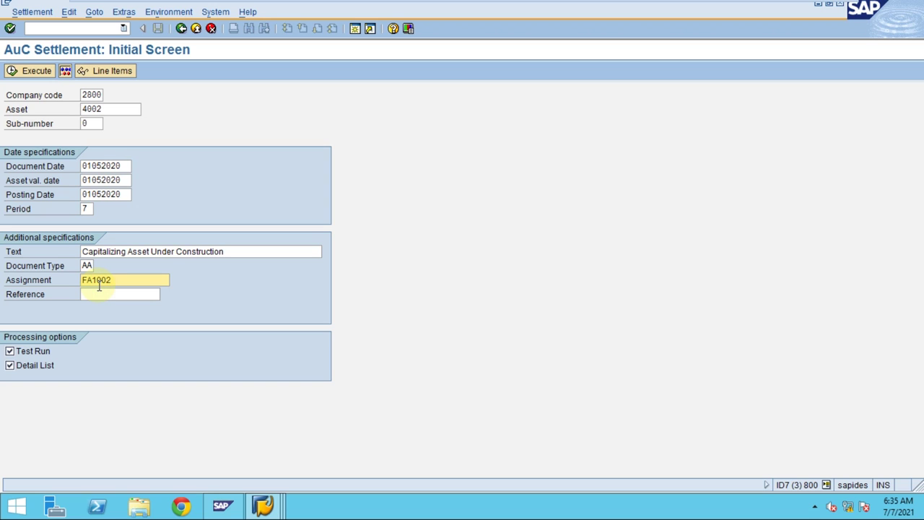
key("Tab")
key("Return")
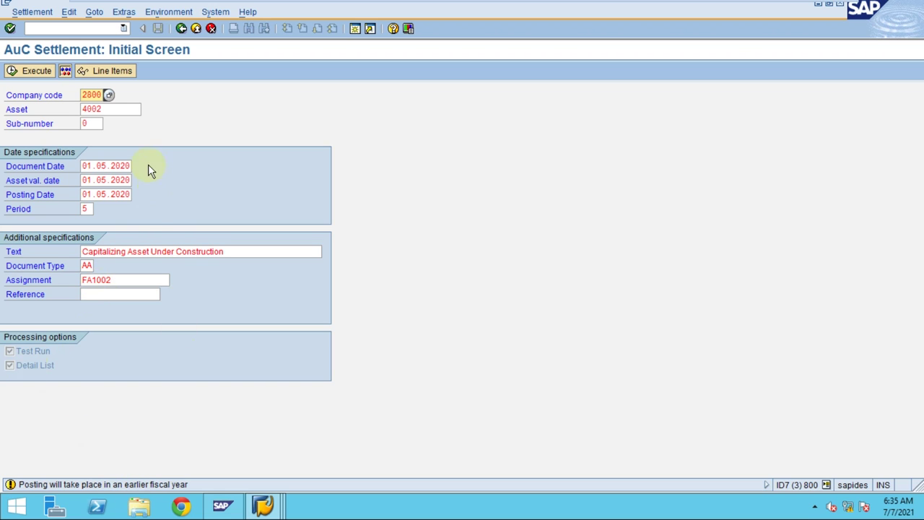
key("Return")
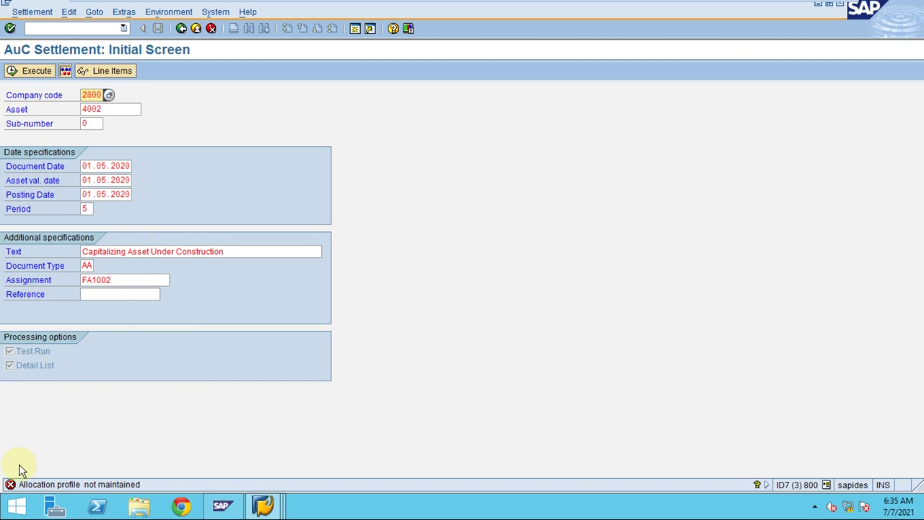
mouse_move(477, 6)
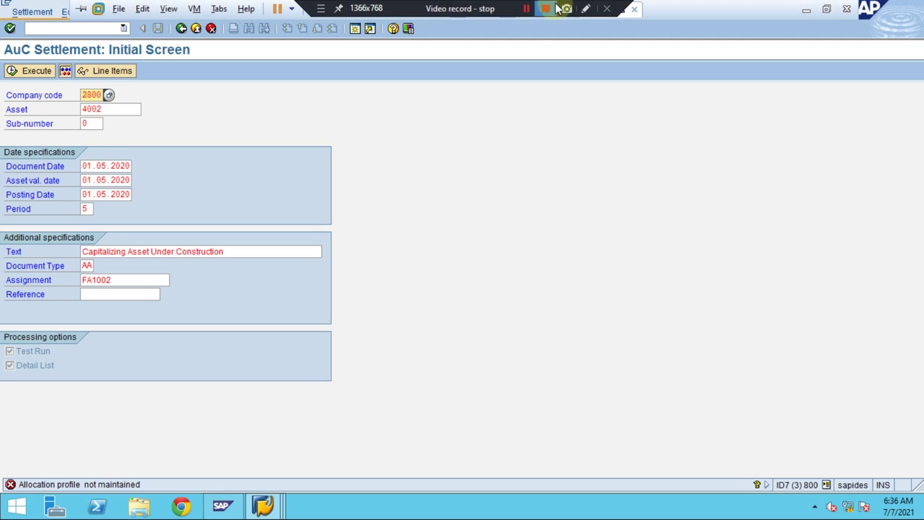
left_click(585, 8)
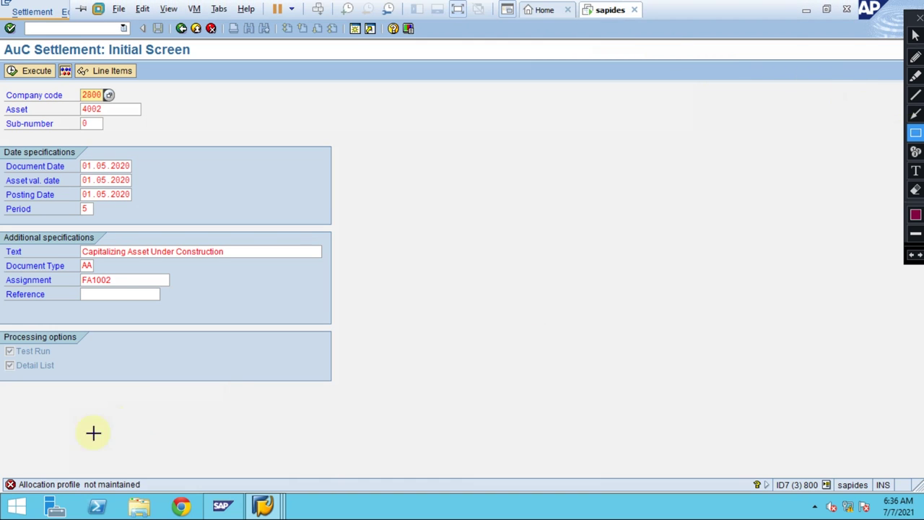
mouse_move(5, 470)
left_mouse_down()
mouse_move(32, 495)
mouse_move(150, 496)
left_mouse_up()
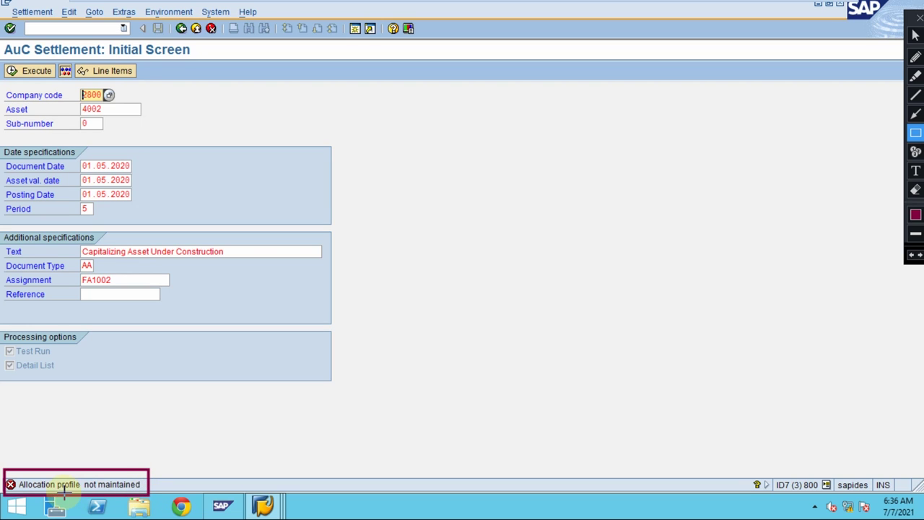
left_click(916, 113)
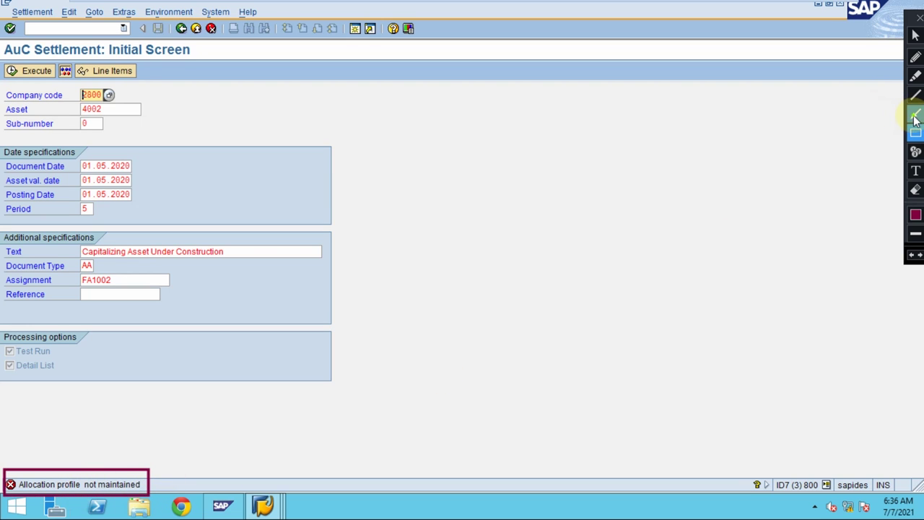
left_click_drag(183, 419, 113, 465)
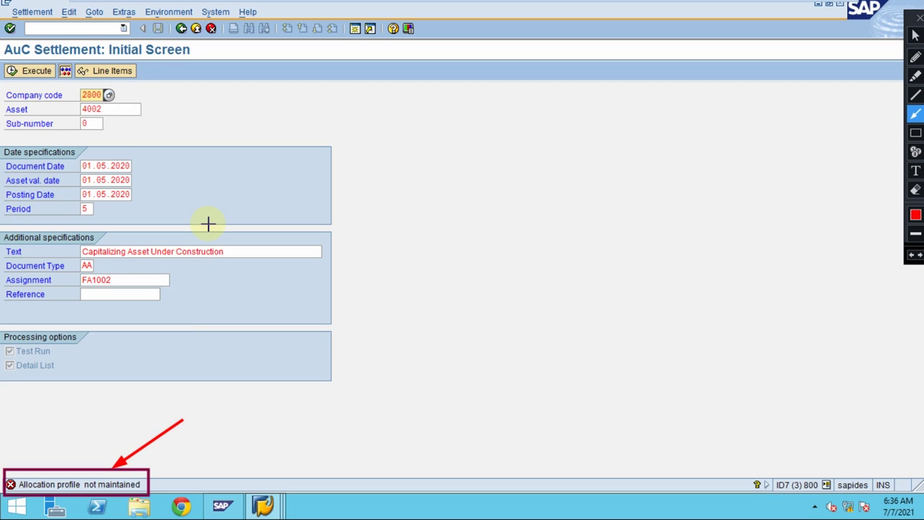
- Switch to the Display IMG session and select the Asset Accounting node in the structure
mouse_move(264, 509)
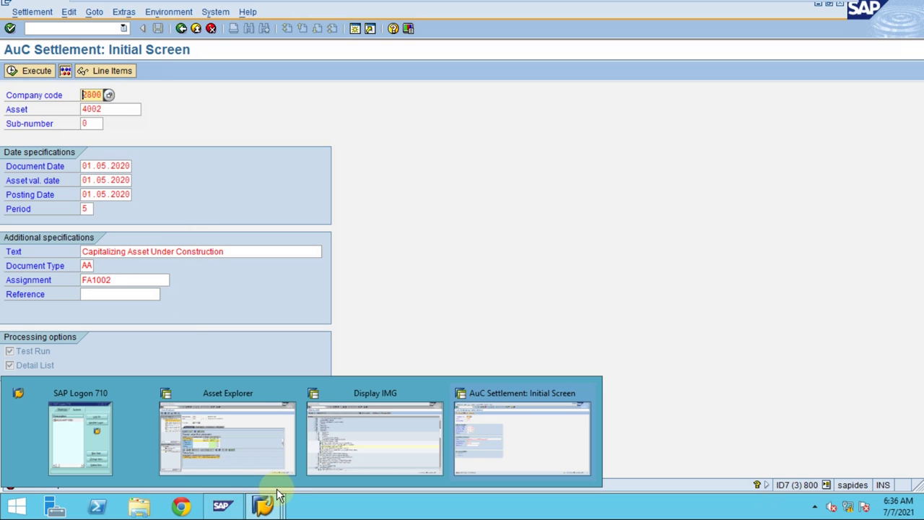
left_click(347, 422)
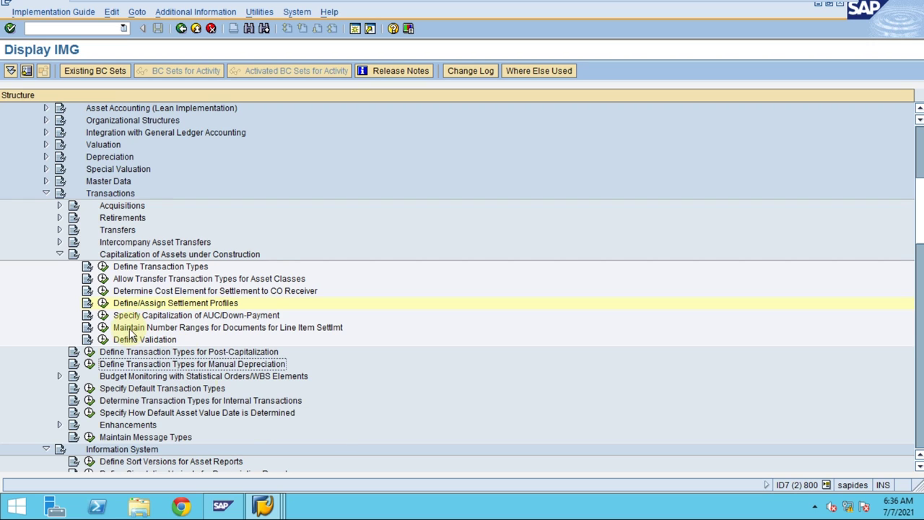
scroll(130, 288, "up", 2)
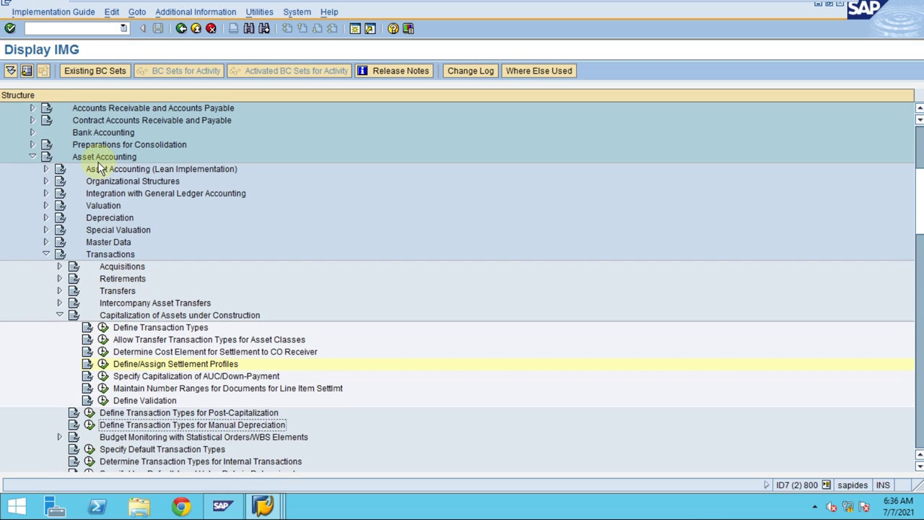
left_click(98, 159)
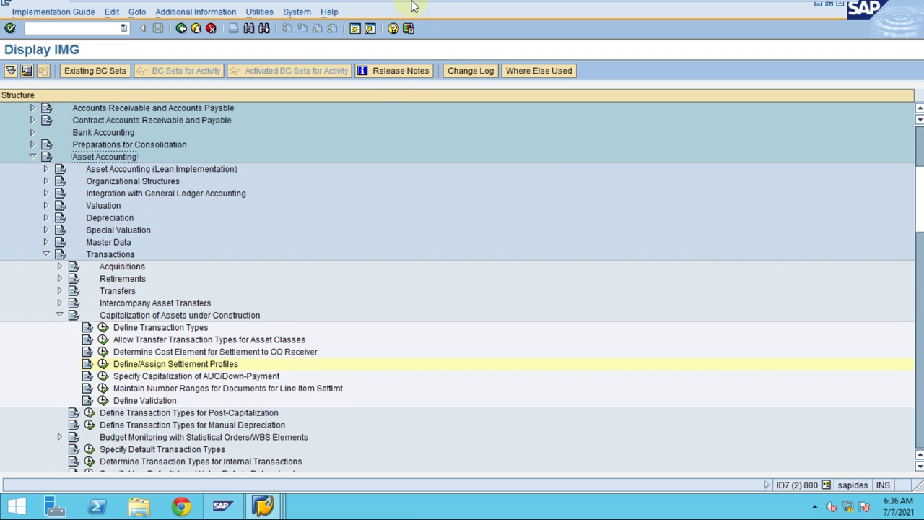
mouse_move(412, 5)
left_click(585, 9)
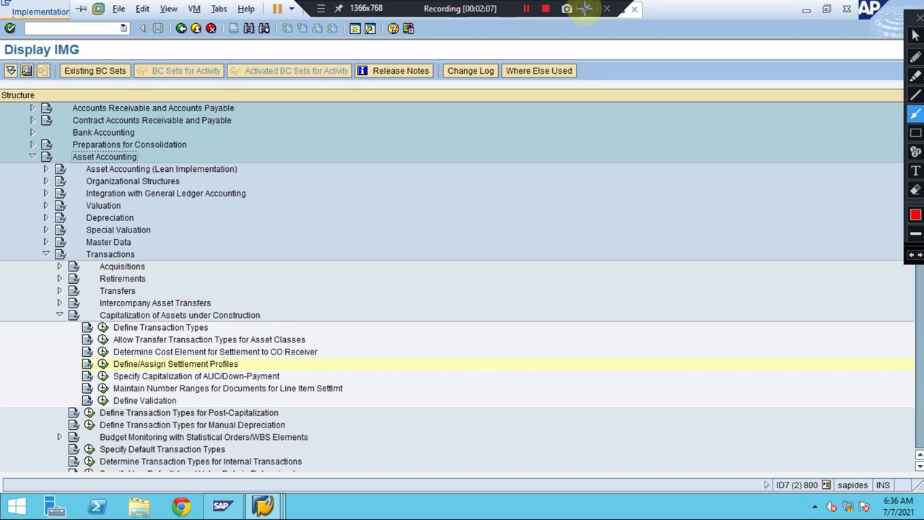
left_click(916, 133)
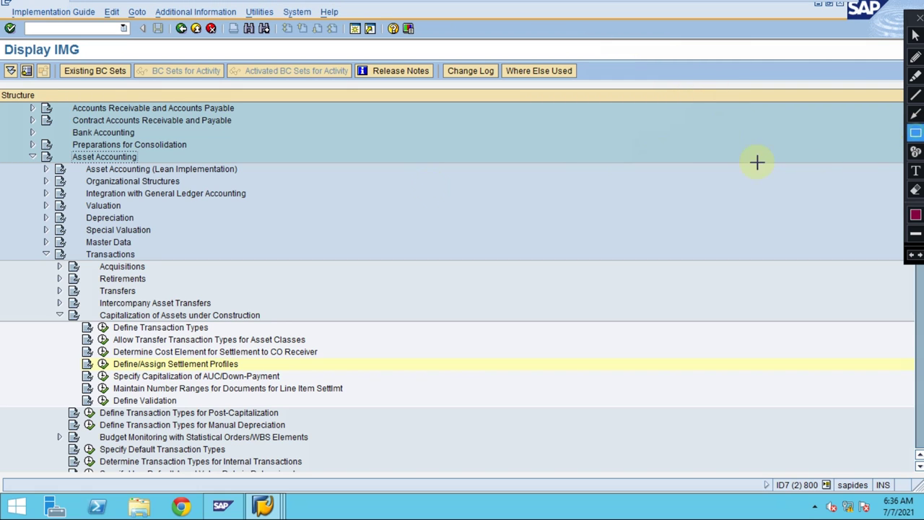
mouse_move(23, 150)
left_mouse_down()
mouse_move(42, 161)
mouse_move(139, 164)
left_mouse_up()
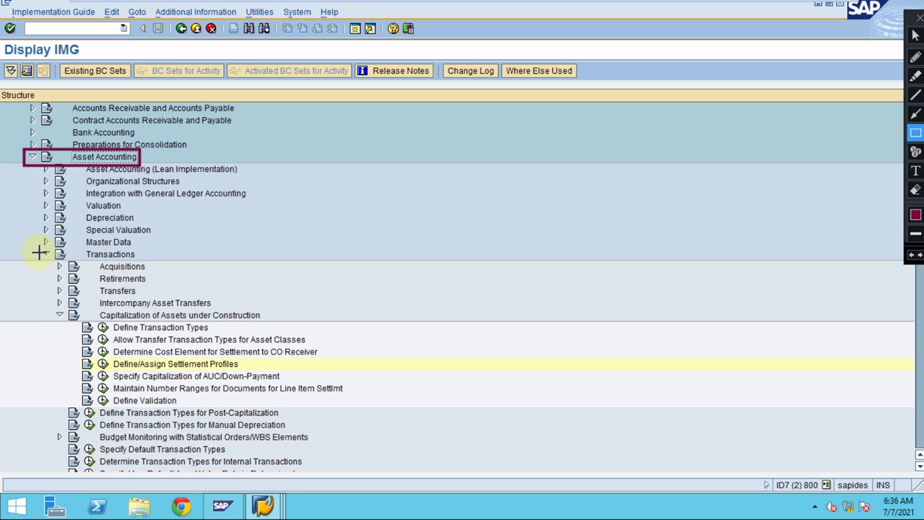
left_click_drag(35, 247, 144, 261)
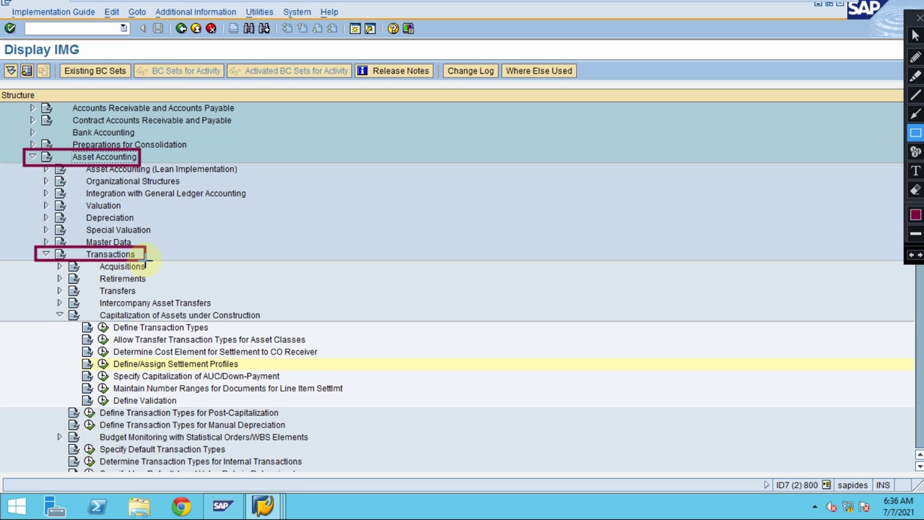
mouse_move(50, 309)
left_mouse_down()
mouse_move(89, 322)
mouse_move(264, 325)
left_mouse_up()
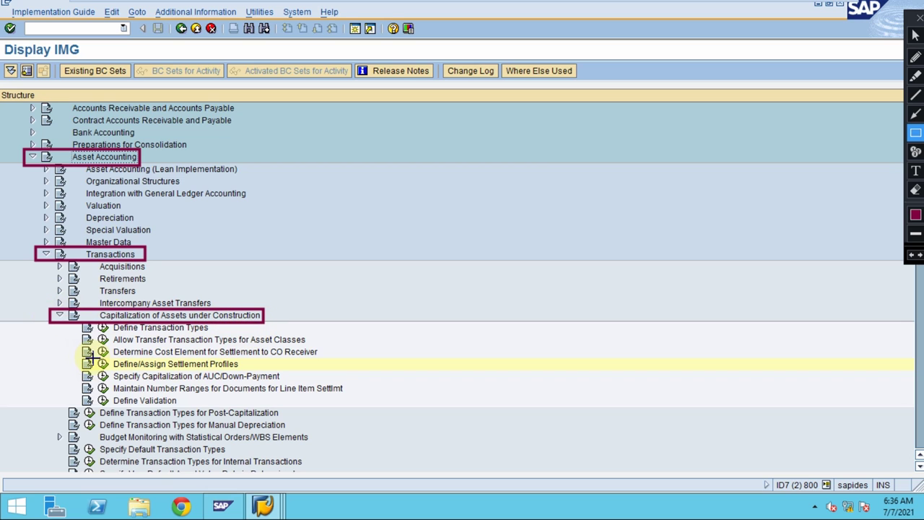
mouse_move(93, 357)
left_mouse_down()
mouse_move(116, 371)
mouse_move(239, 371)
left_mouse_up()
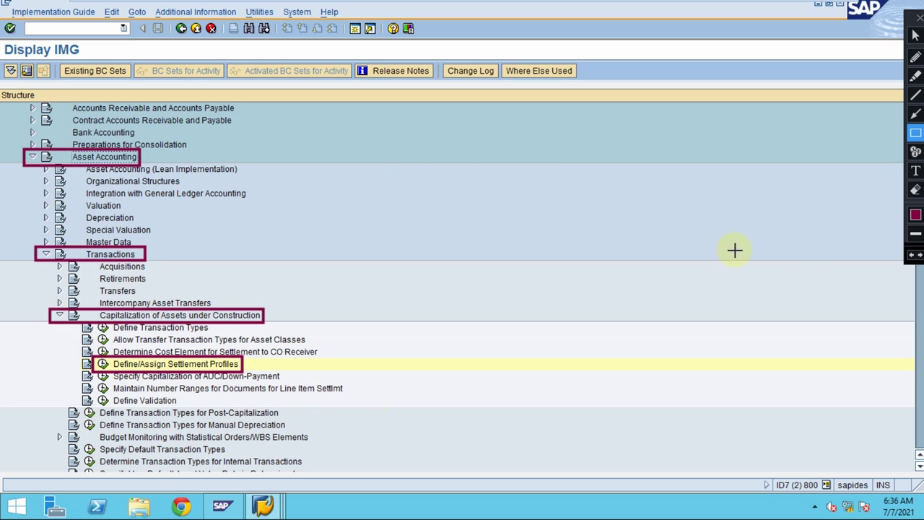
left_click(915, 153)
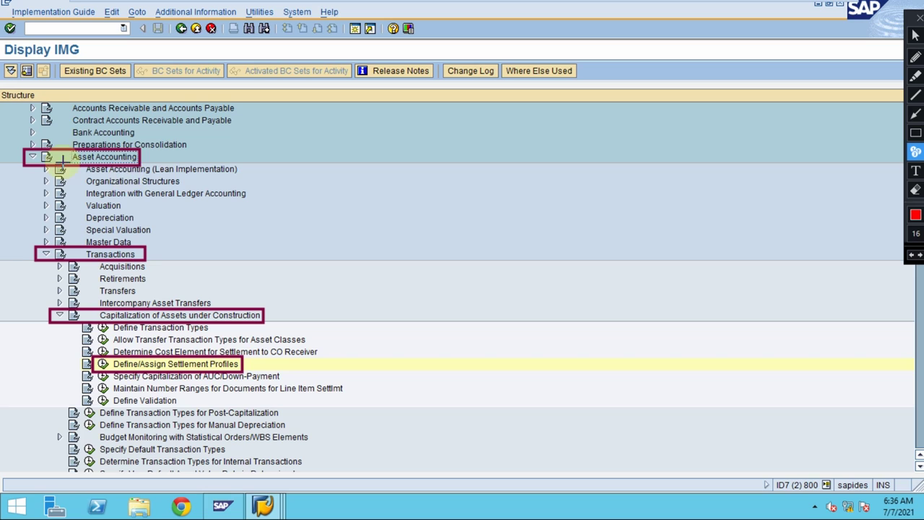
left_click(146, 154)
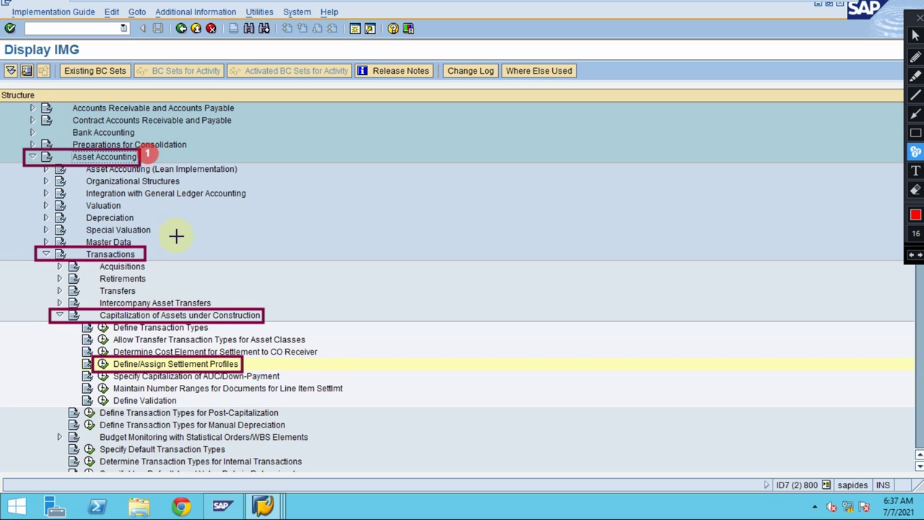
left_click(151, 248)
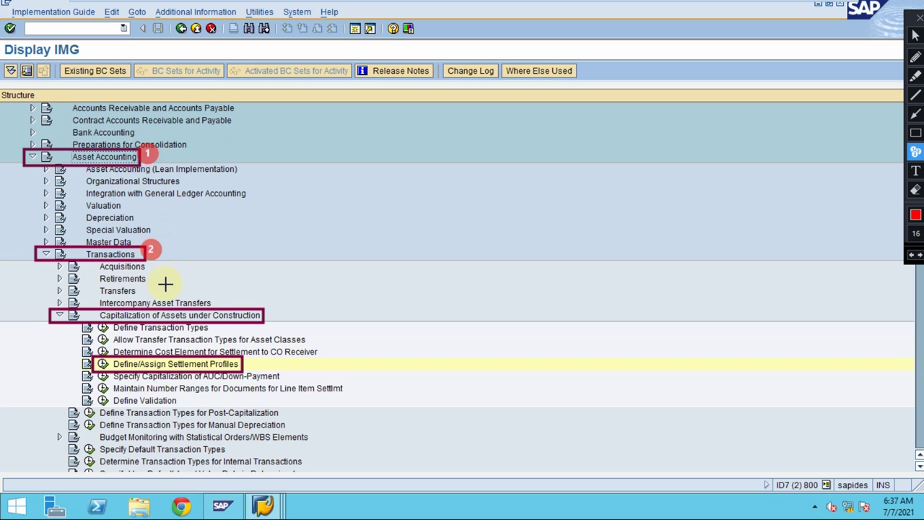
left_click(269, 309)
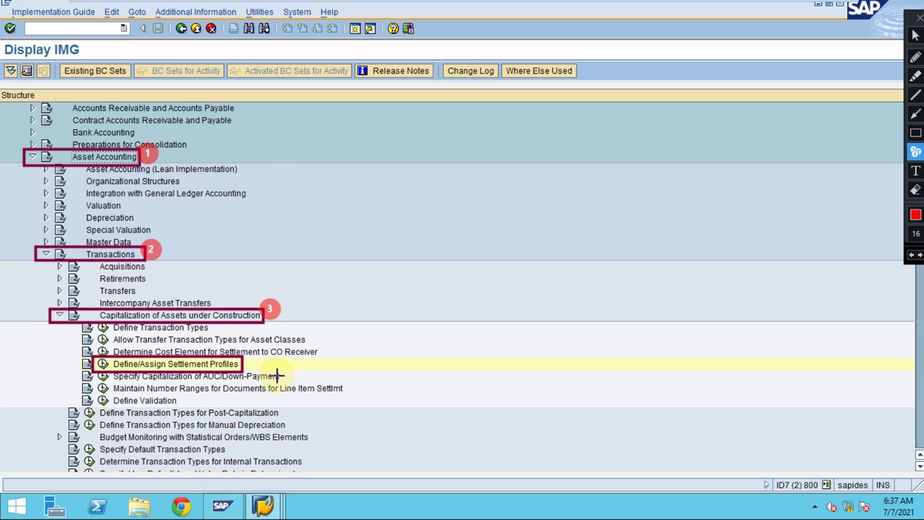
left_click(248, 359)
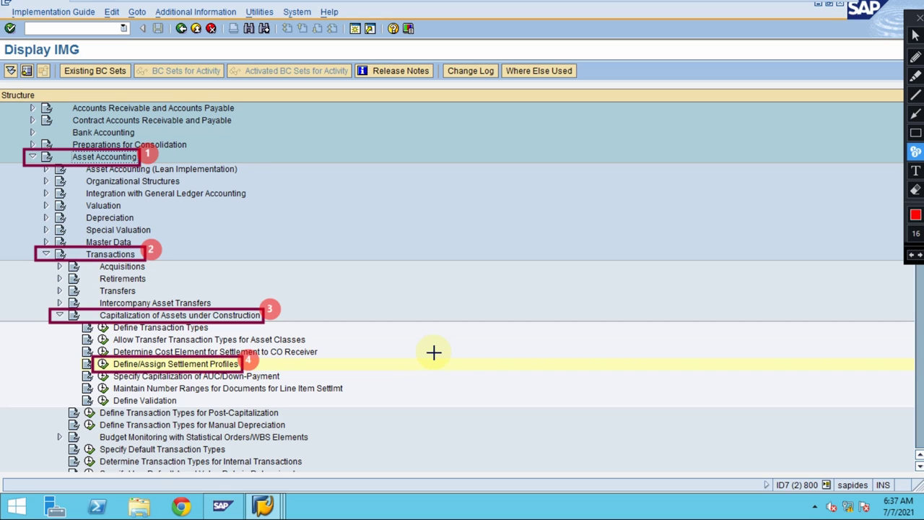
key("Escape")
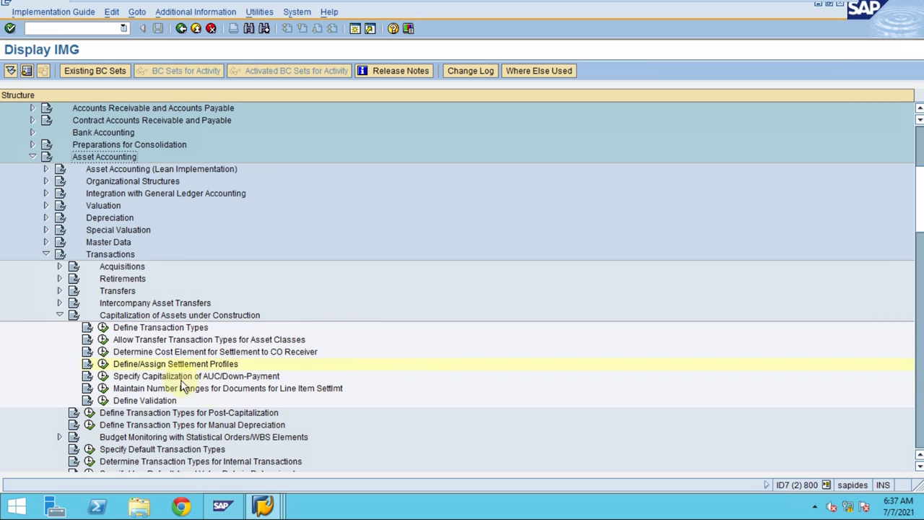
- Open the Define Settlement Profile activity from Define/Assign Settlement Profiles under Capitalization of Assets under Construction
left_click(101, 367)
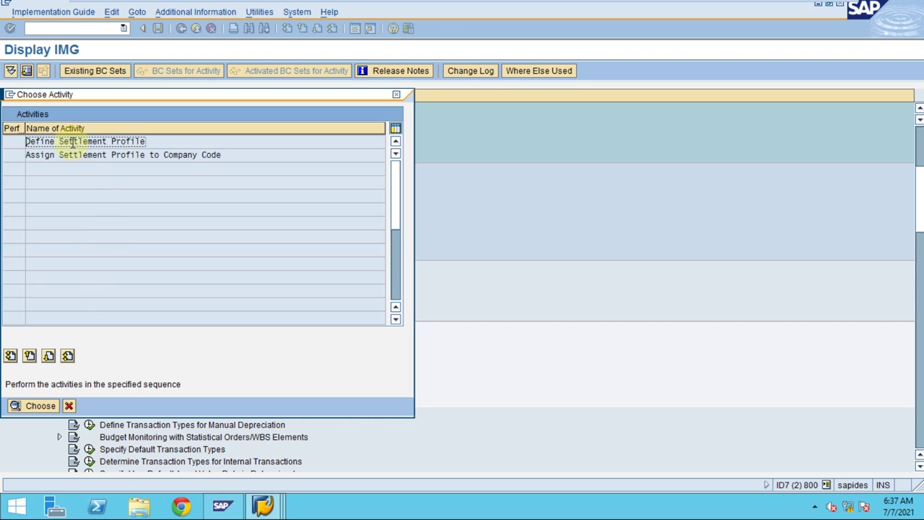
left_click_drag(96, 95, 288, 92)
double_click(274, 138)
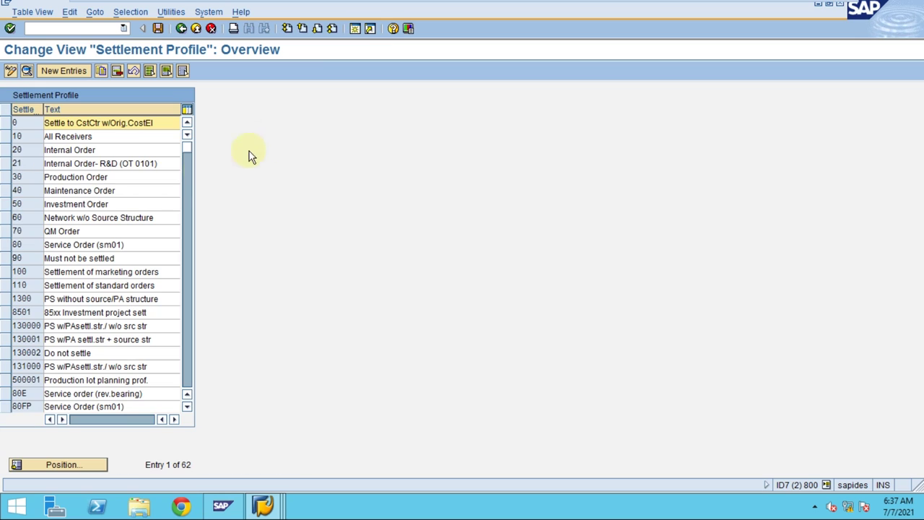
- Locate settlement profile AI, Settlement assets under const., and open its details
left_click(189, 307)
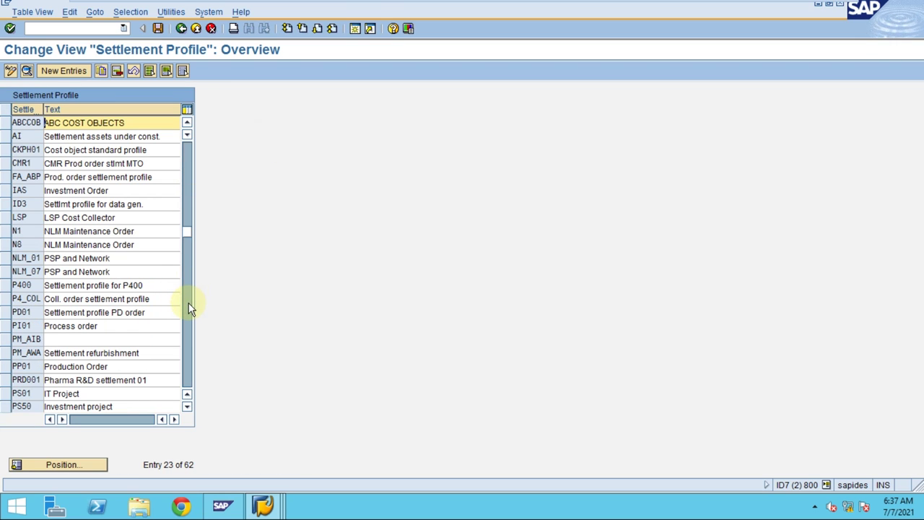
left_click(99, 135)
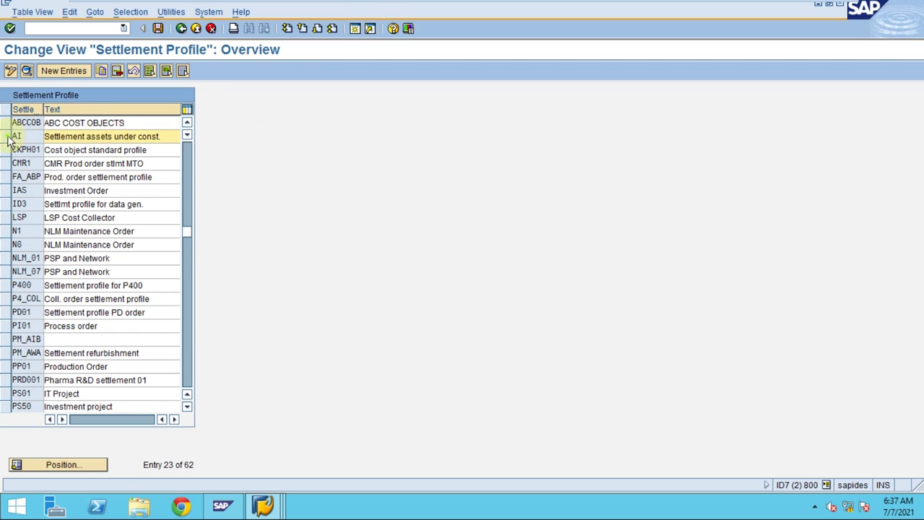
left_click(8, 138)
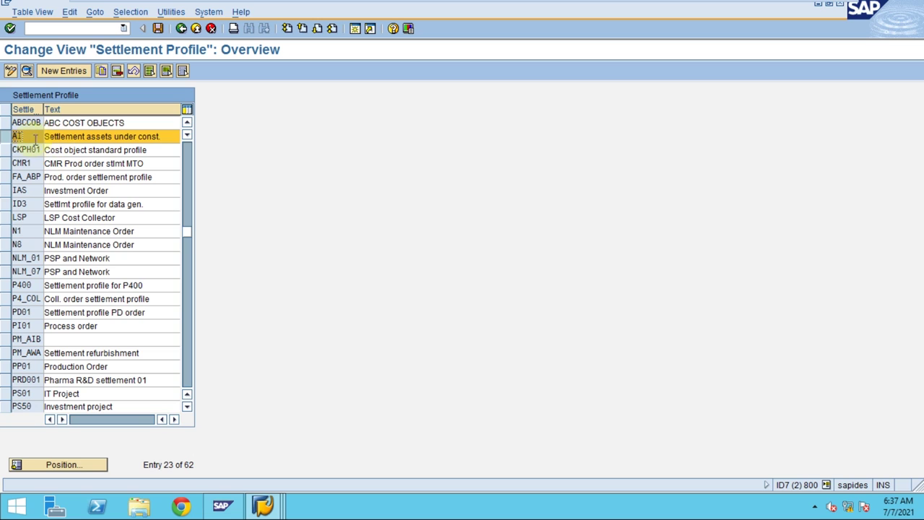
double_click(26, 140)
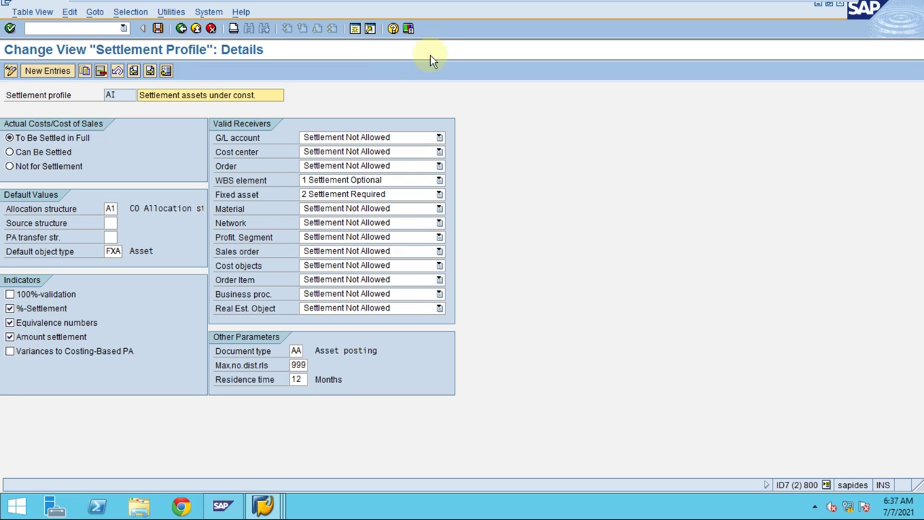
- Review profile AI's default object type, WBS element and fixed asset receiver settings and document type, and return to the activity selection
mouse_move(433, 3)
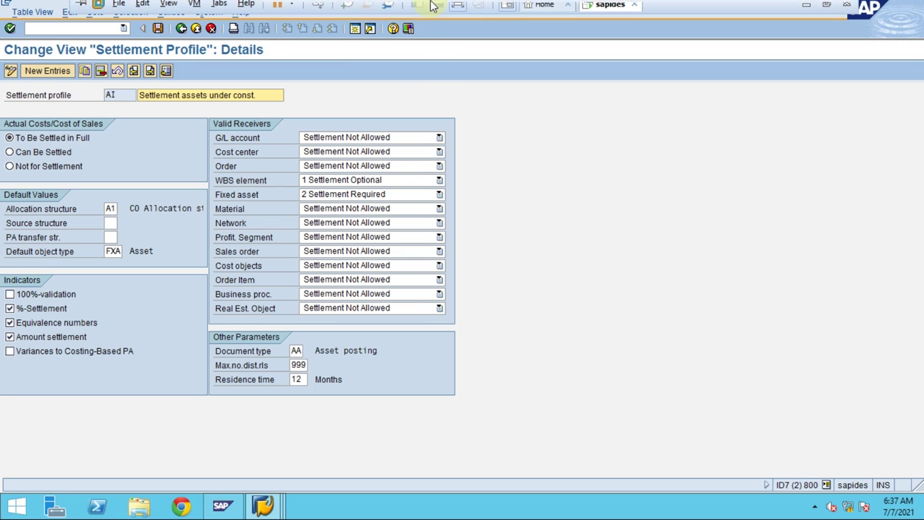
left_click(583, 11)
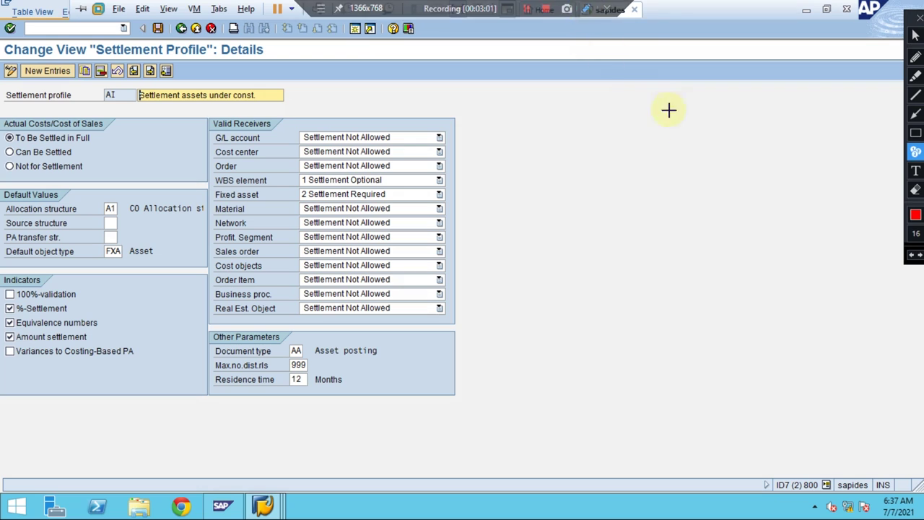
left_click(915, 135)
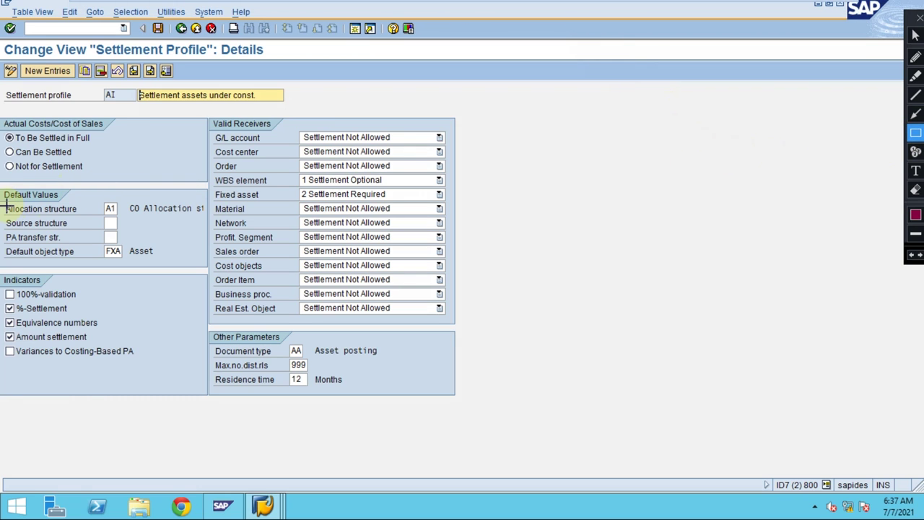
left_click_drag(3, 241, 160, 264)
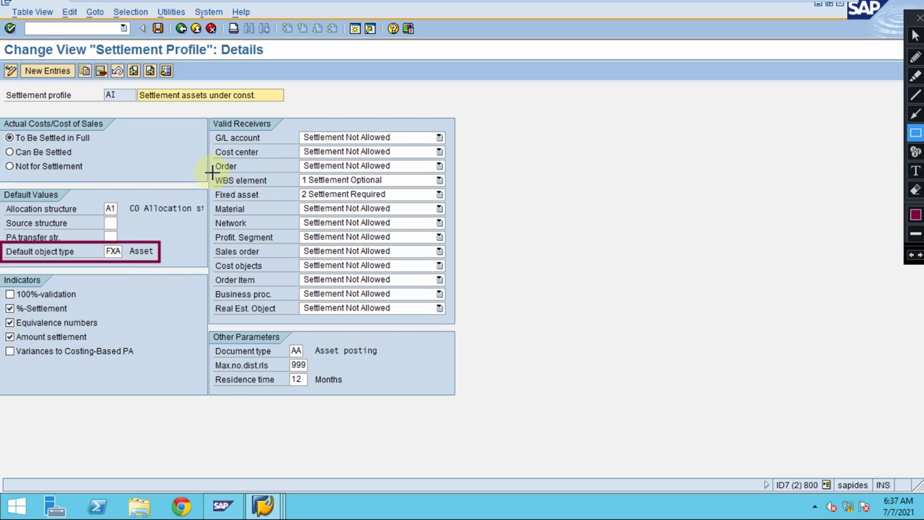
mouse_move(212, 171)
left_mouse_down()
mouse_move(229, 197)
mouse_move(447, 205)
left_mouse_up()
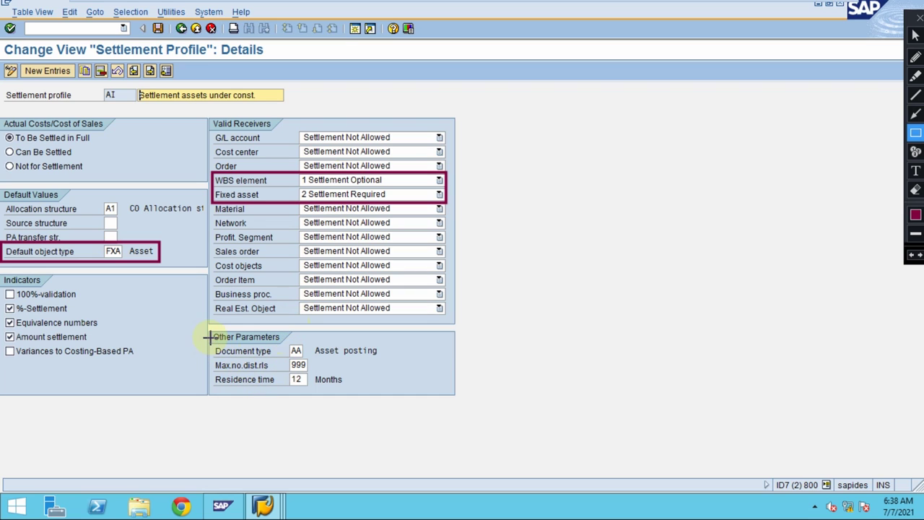
left_click_drag(210, 342, 379, 358)
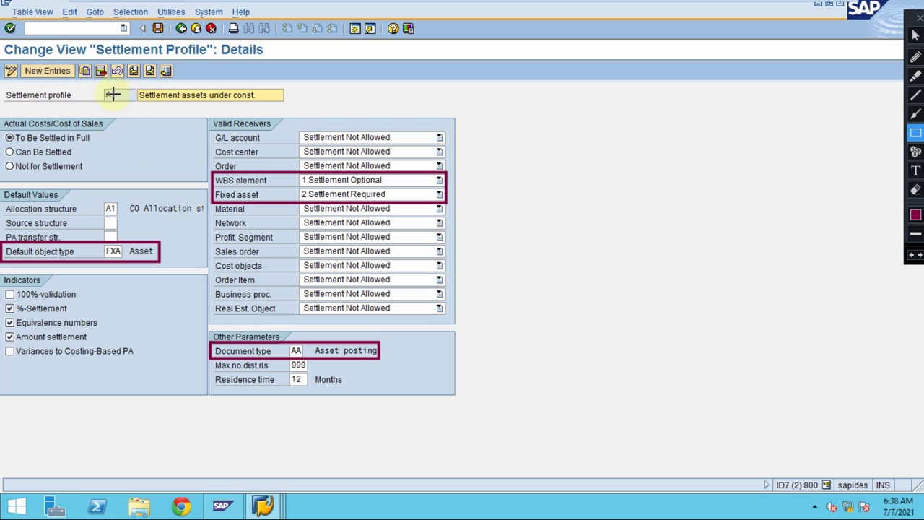
mouse_move(97, 84)
left_mouse_down()
mouse_move(261, 113)
mouse_move(288, 108)
left_mouse_up()
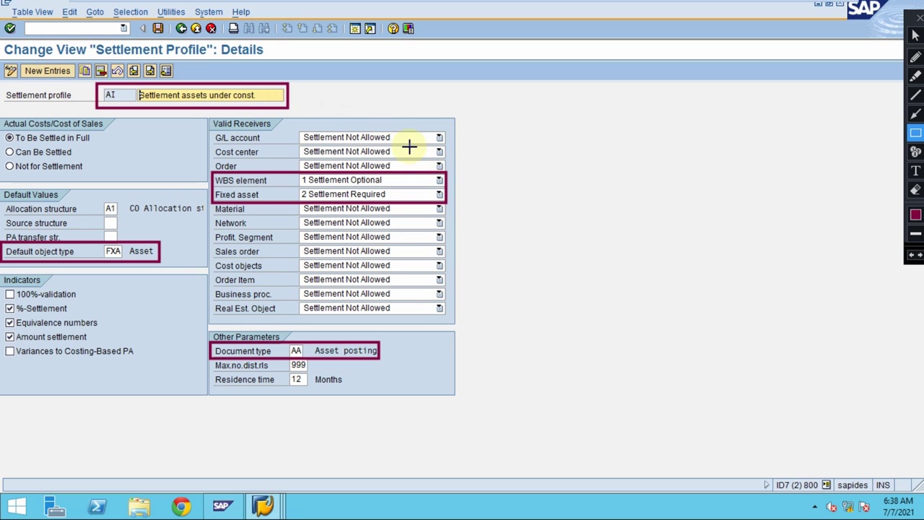
key("Escape")
left_click(180, 28)
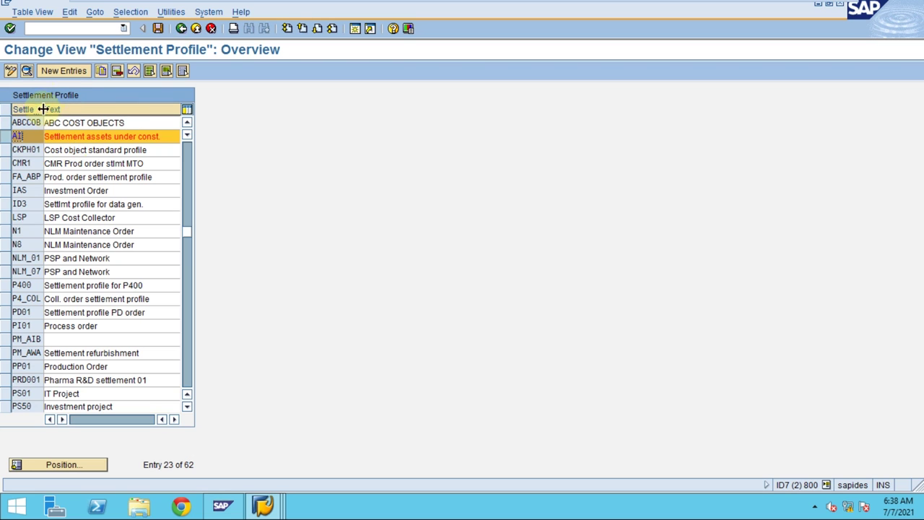
left_click(180, 30)
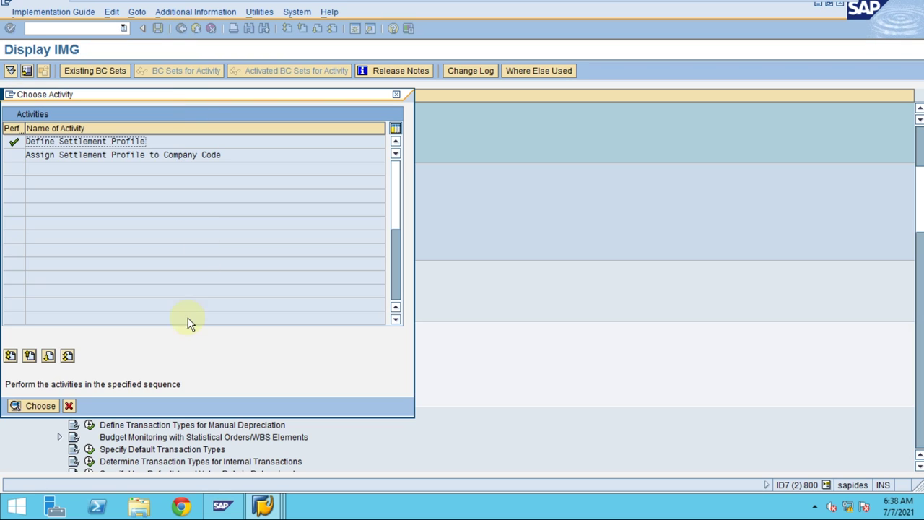
- Open the Assign Settlement Profile to Company Code activity
left_click(66, 156)
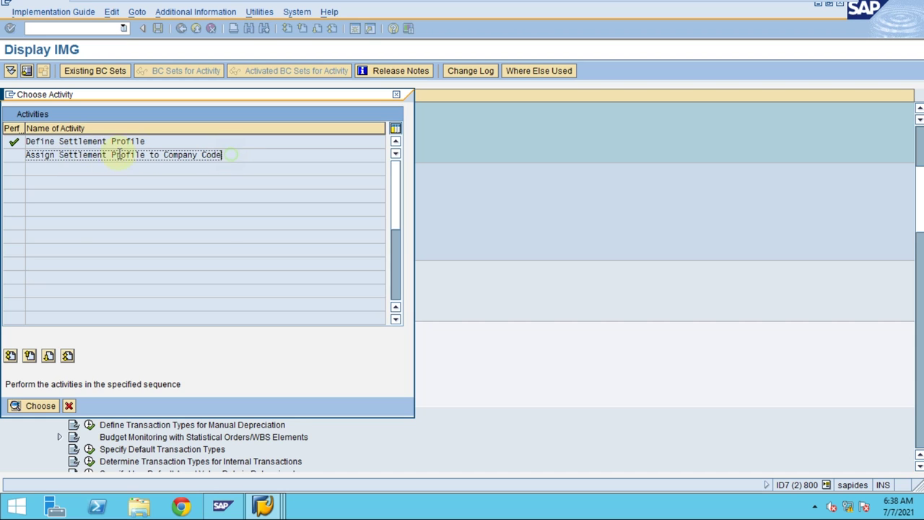
left_click_drag(225, 154, 19, 153)
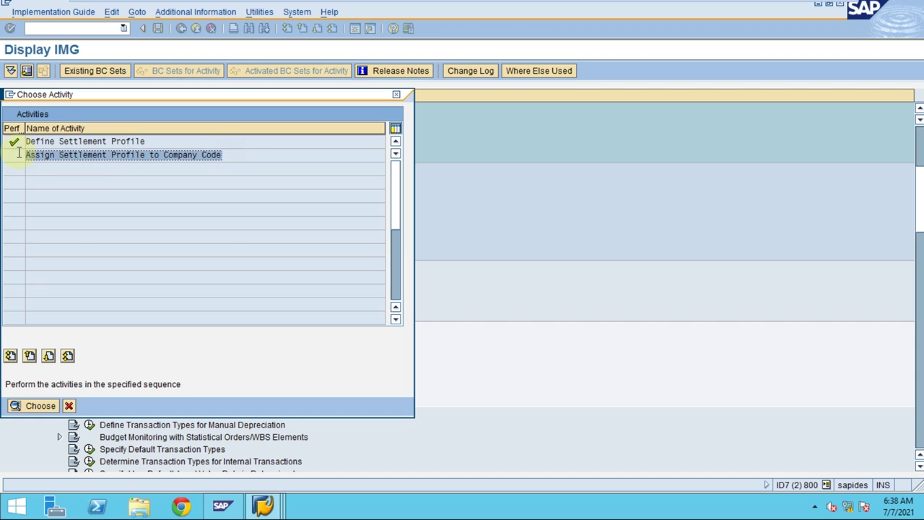
double_click(73, 162)
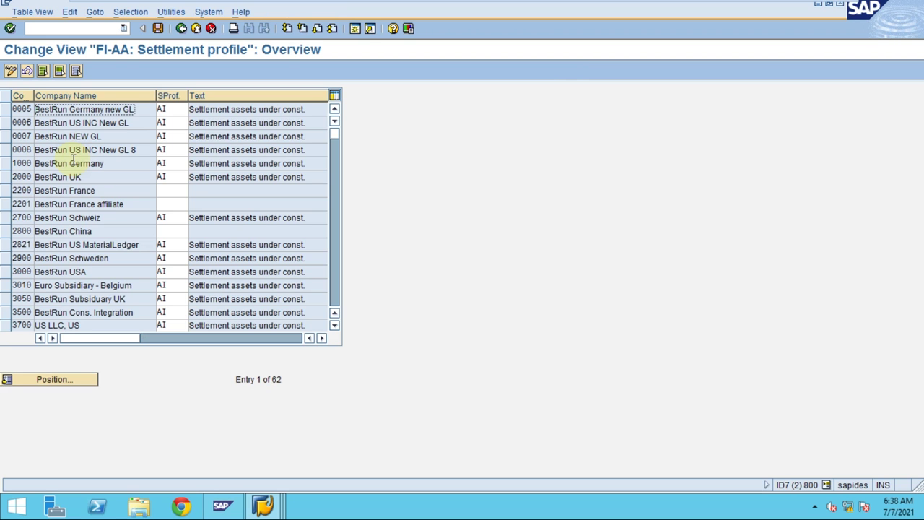
- Assign settlement profile AI to company code 2800, save the assignment and return to the IMG structure
left_click(5, 231)
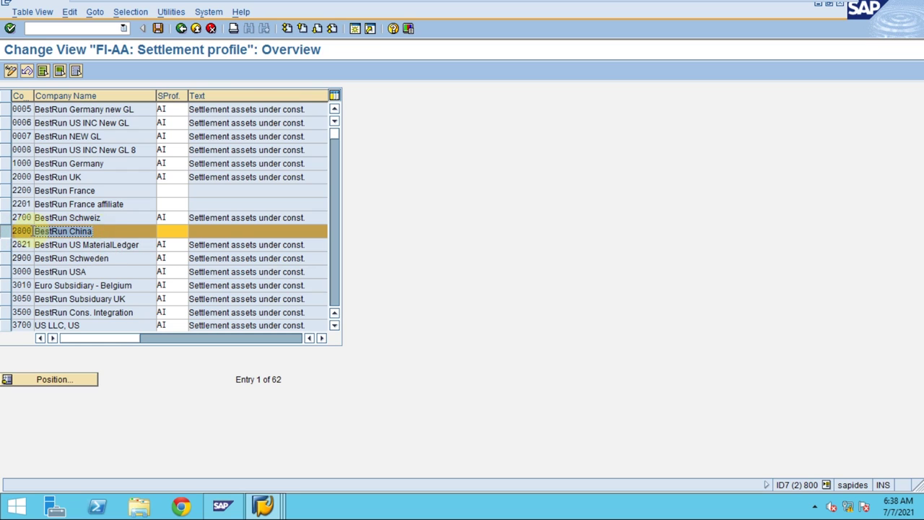
left_click(170, 232)
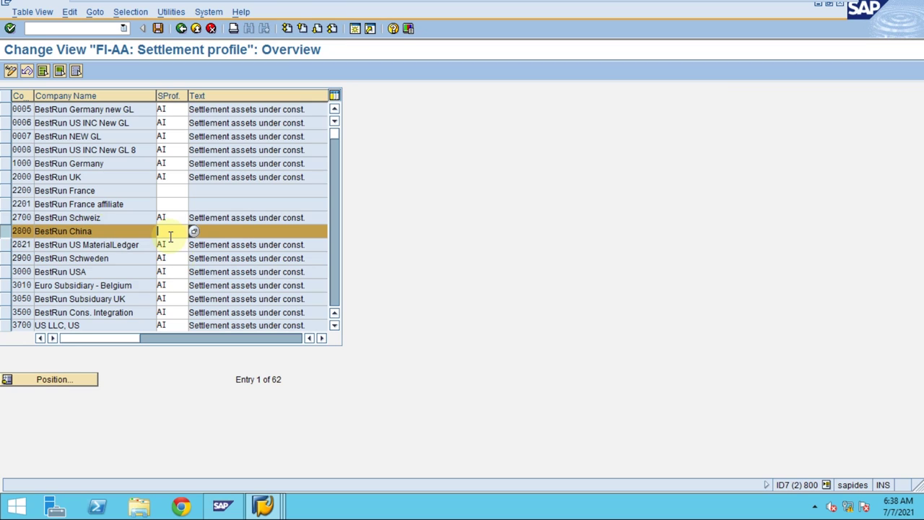
type("ai")
key("Return")
mouse_move(417, 6)
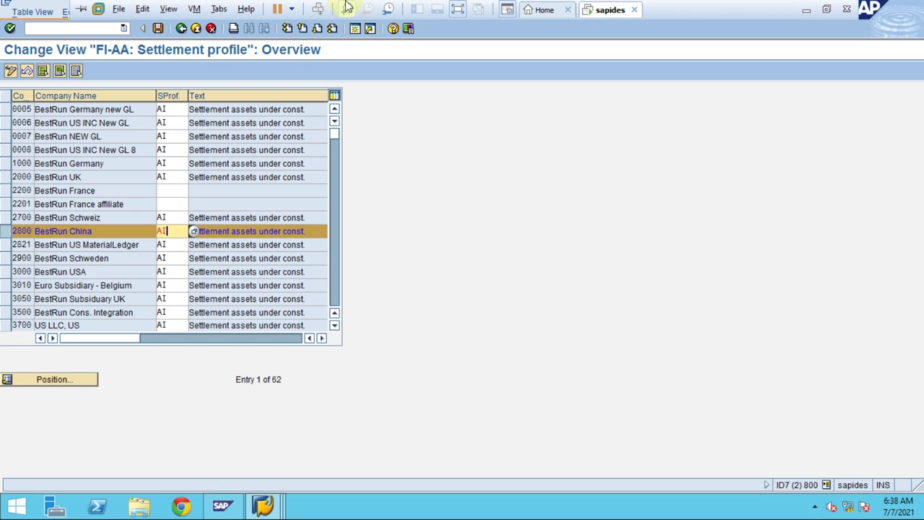
left_click(159, 29)
left_click(31, 206)
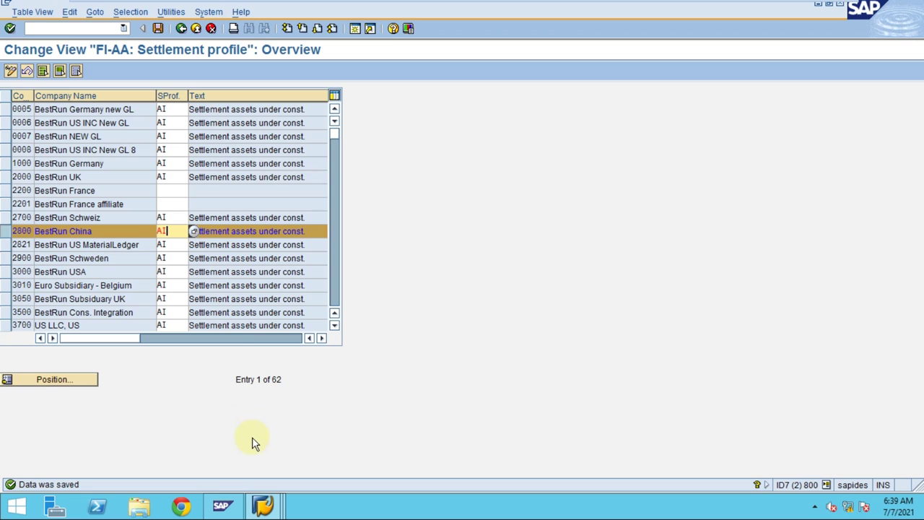
left_click(182, 29)
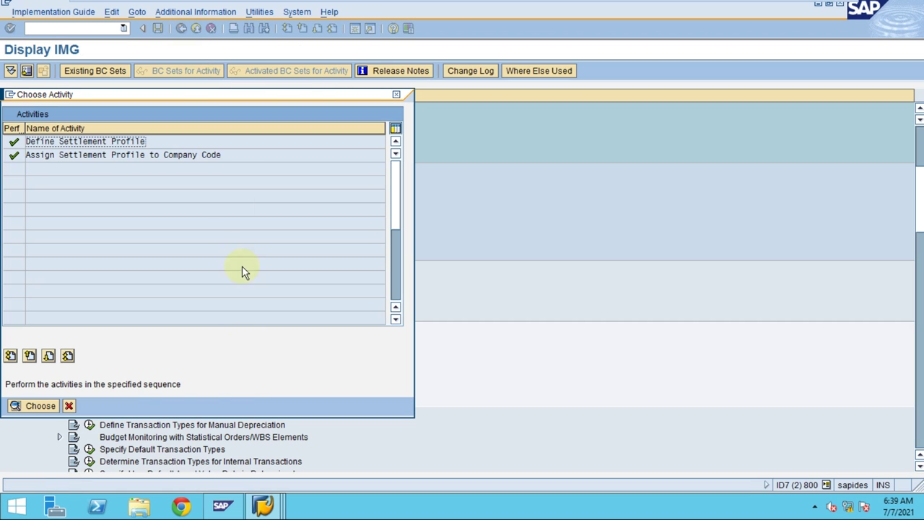
left_click(68, 407)
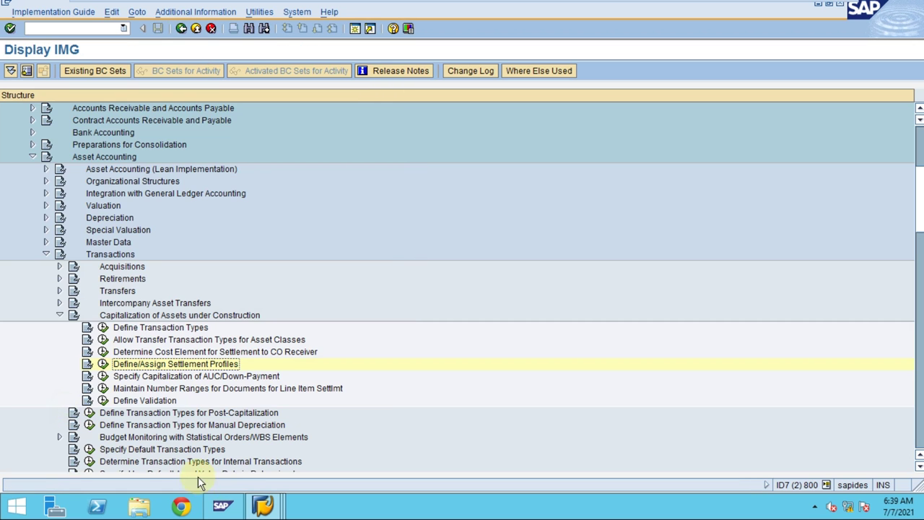
- Switch to the AuC Settlement session and resubmit the settlement data already entered
left_click(264, 506)
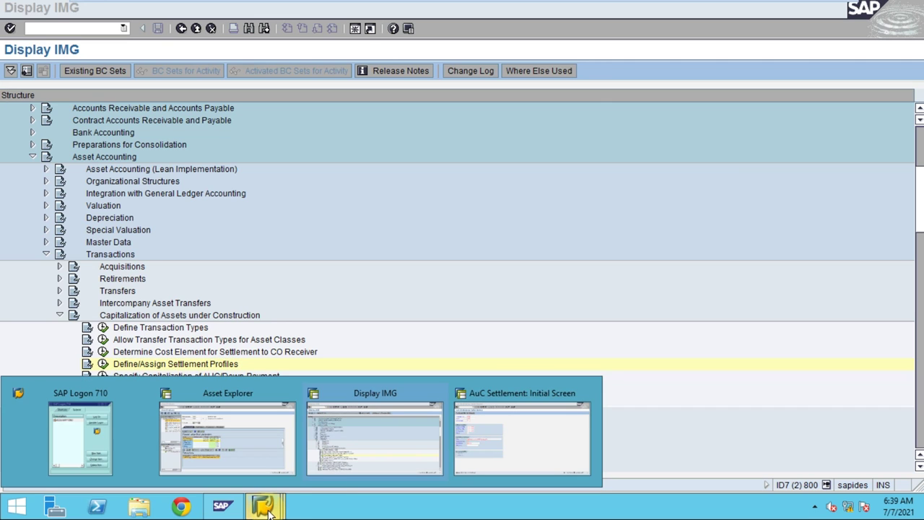
left_click(504, 426)
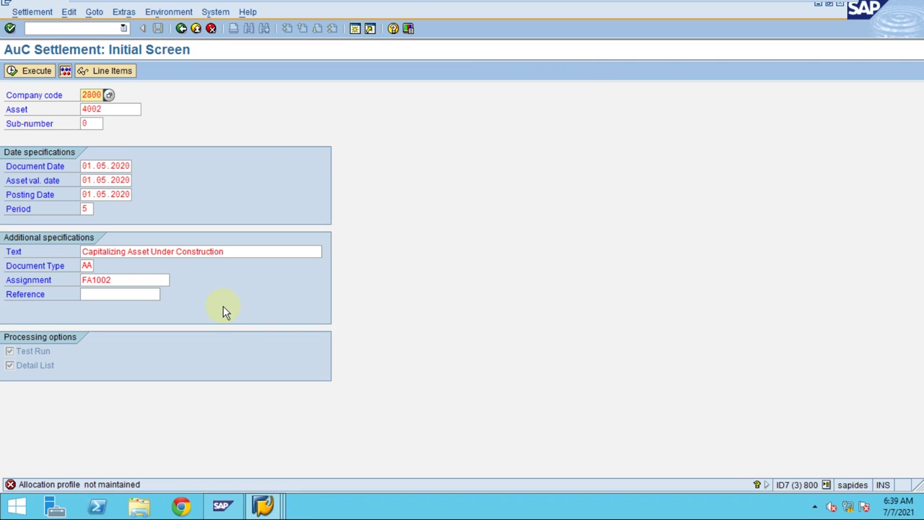
key("Return")
key("Return")
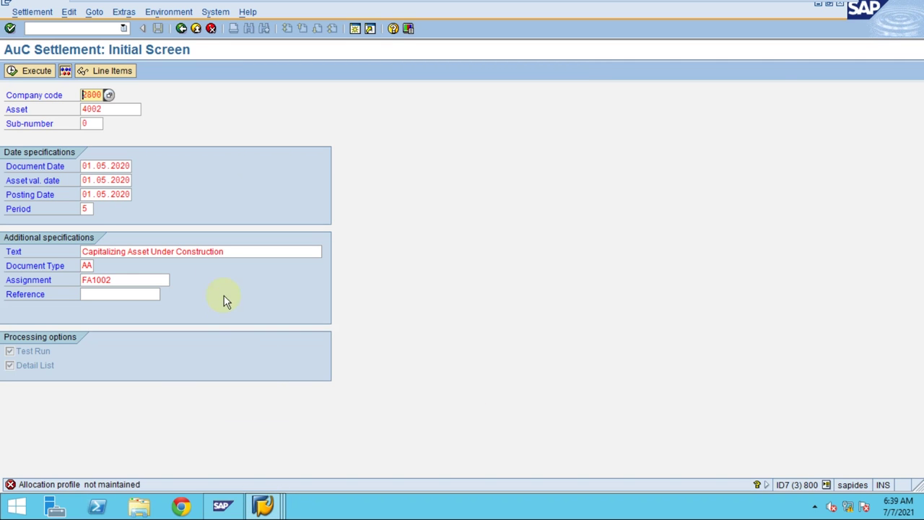
- Restart transaction AIBU - Settle and set the document date, asset value date and posting date to 01052020
left_click(196, 28)
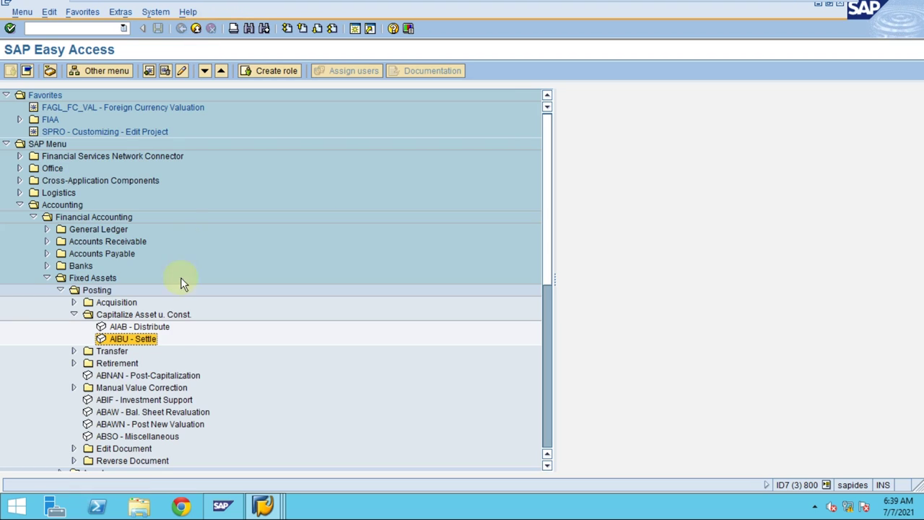
double_click(141, 340)
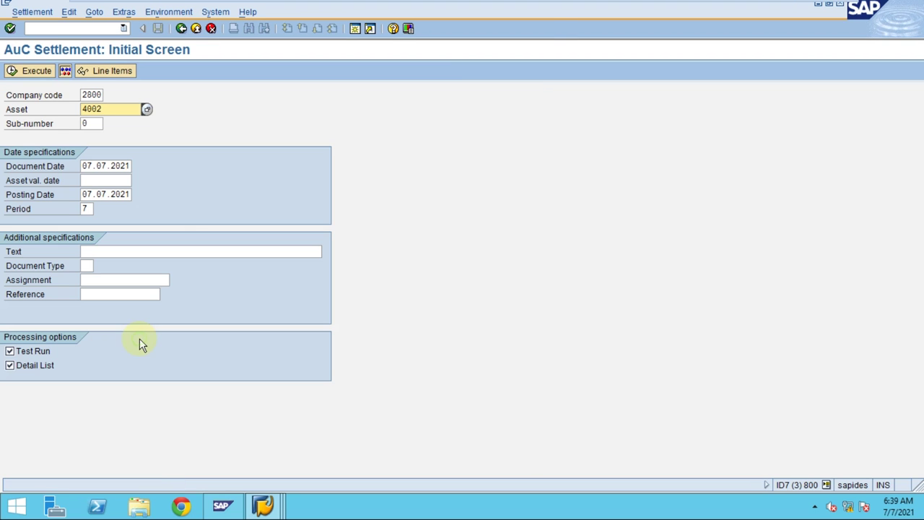
left_click(93, 166)
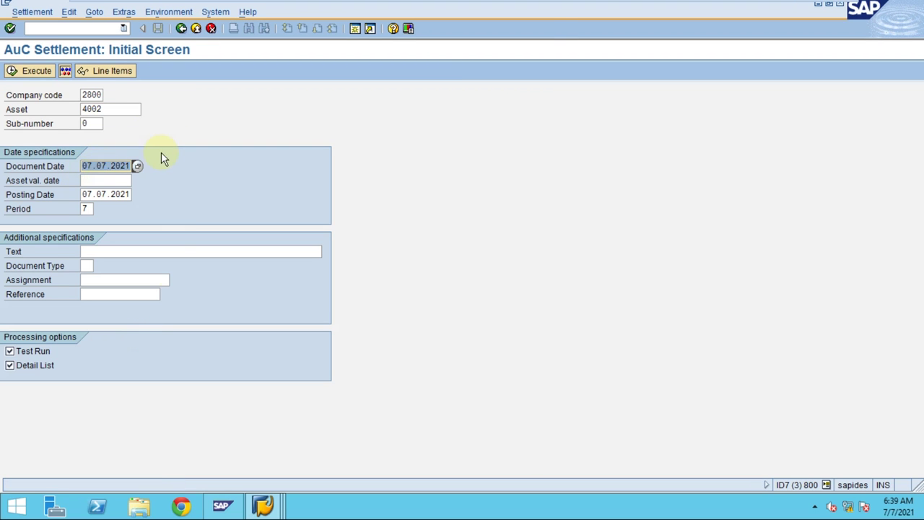
key("Delete")
left_click(108, 178)
key("BackSpace")
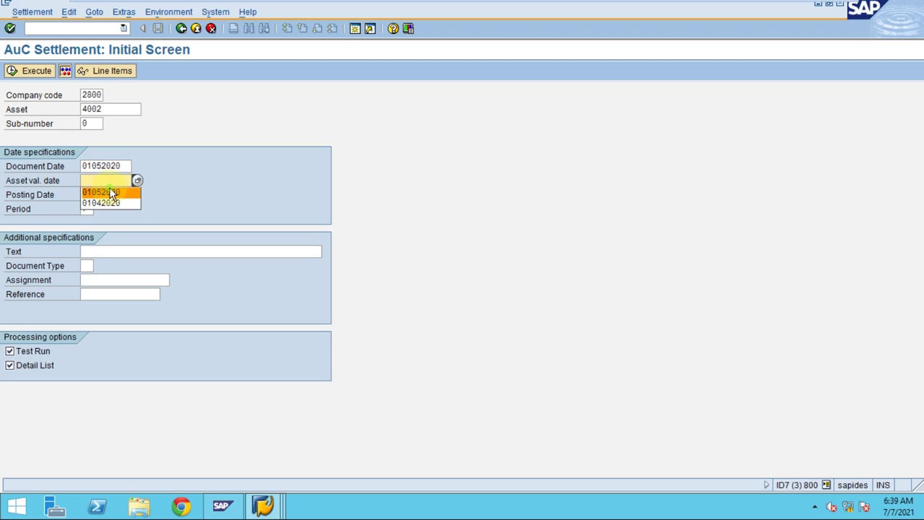
left_click(111, 192)
left_click(111, 194)
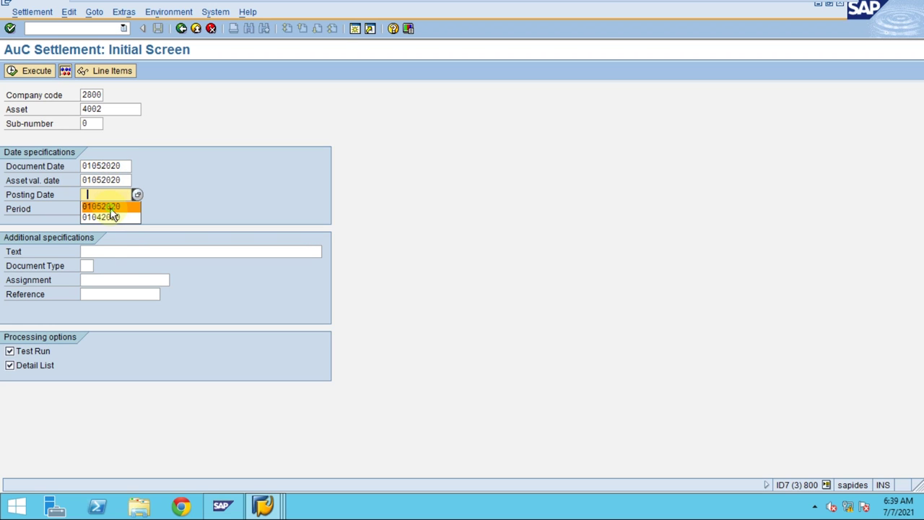
left_click(110, 207)
- Enter the text "Capitalizing Asset Under Construction" and assignment FA1002, and execute the settlement as a test run
left_click(126, 252)
left_click(127, 262)
left_click(126, 280)
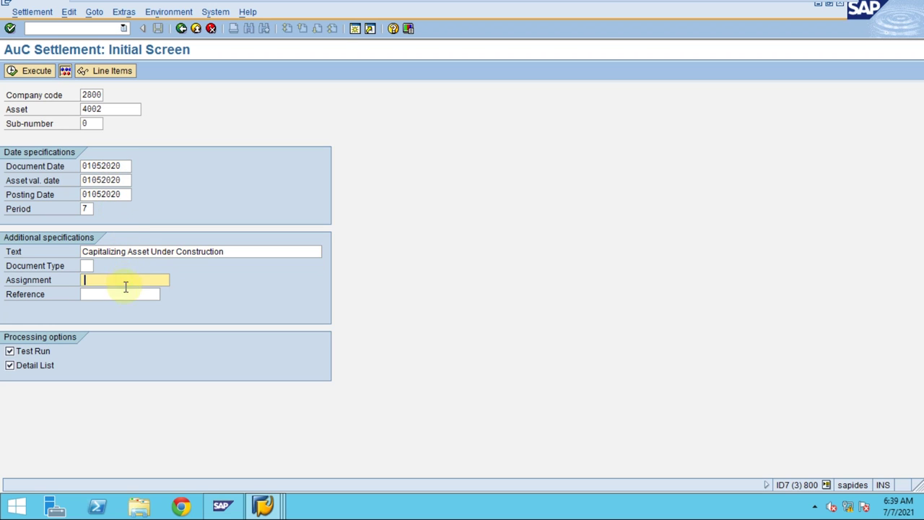
left_click(126, 294)
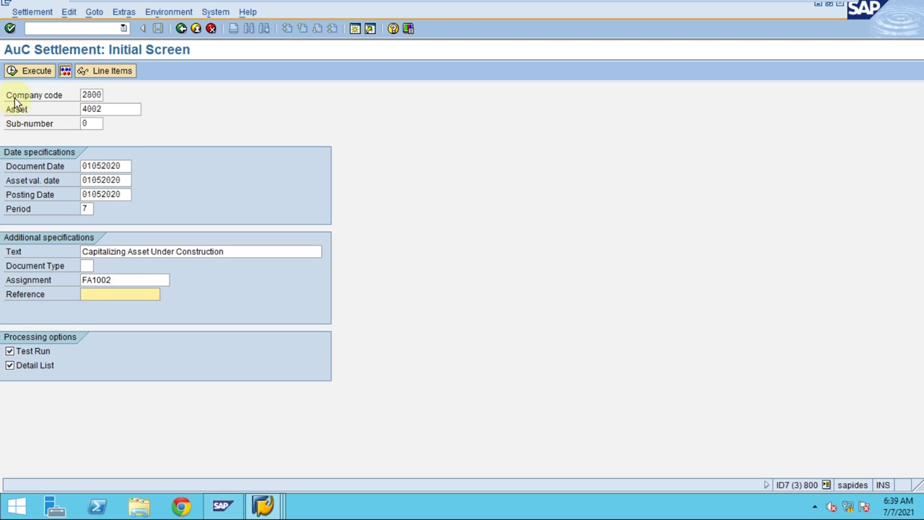
left_click(28, 72)
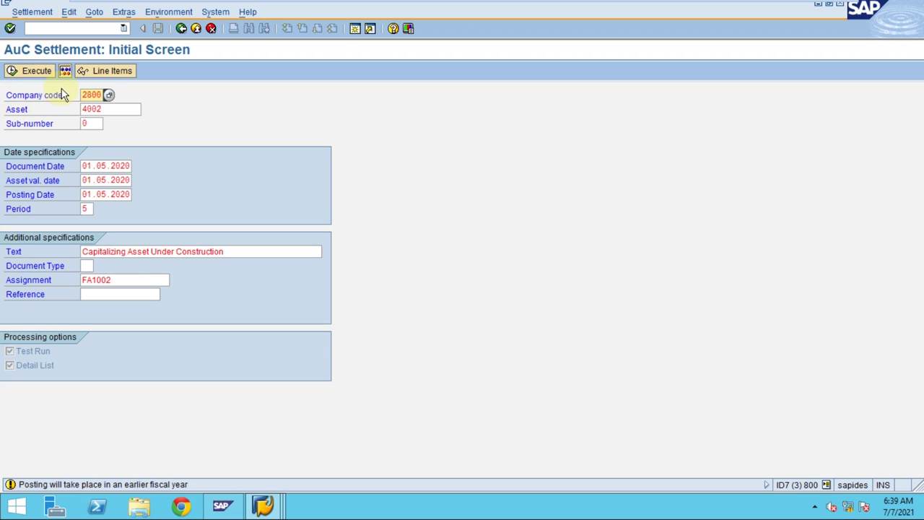
- Accept posting in an earlier fiscal year and let the settlement test run complete
key("Return")
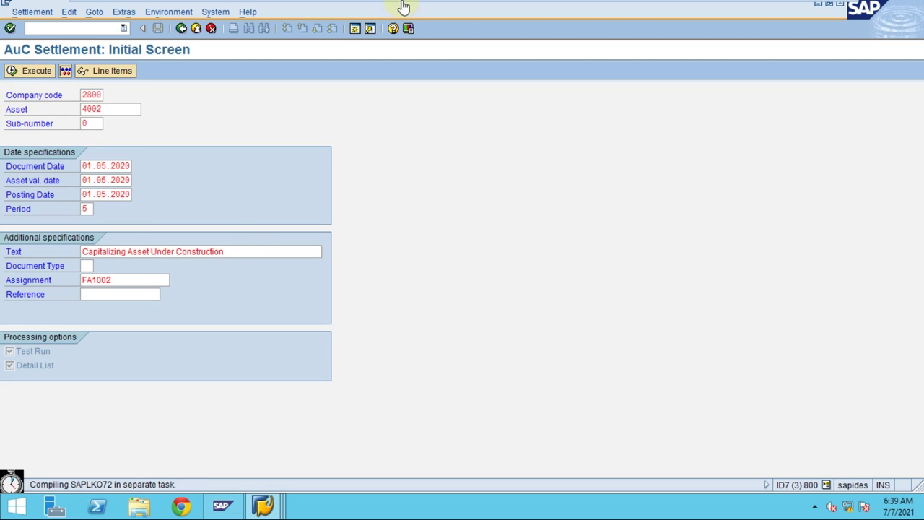
mouse_move(406, 5)
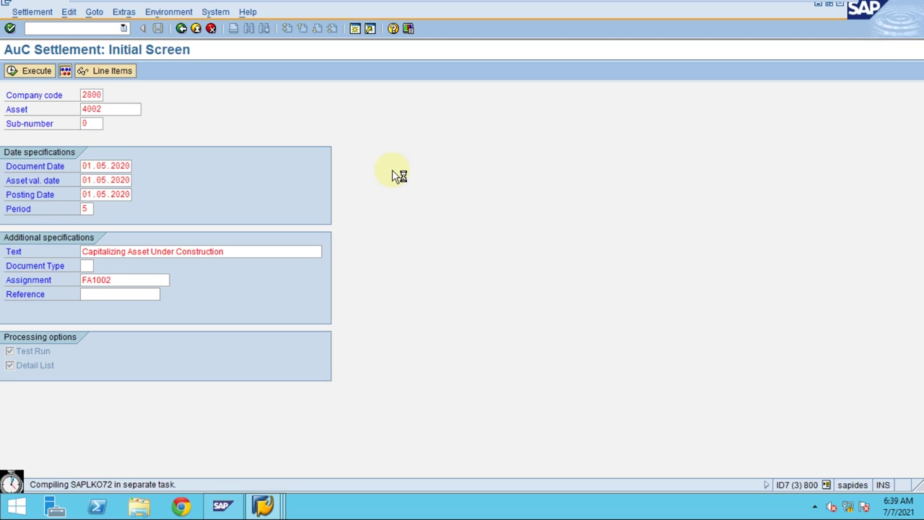
mouse_move(435, 6)
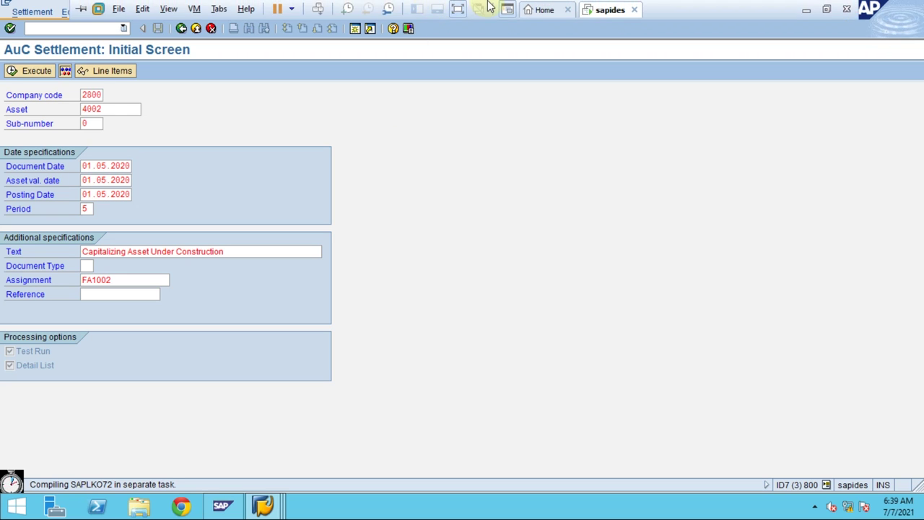
mouse_move(490, 5)
left_click(529, 8)
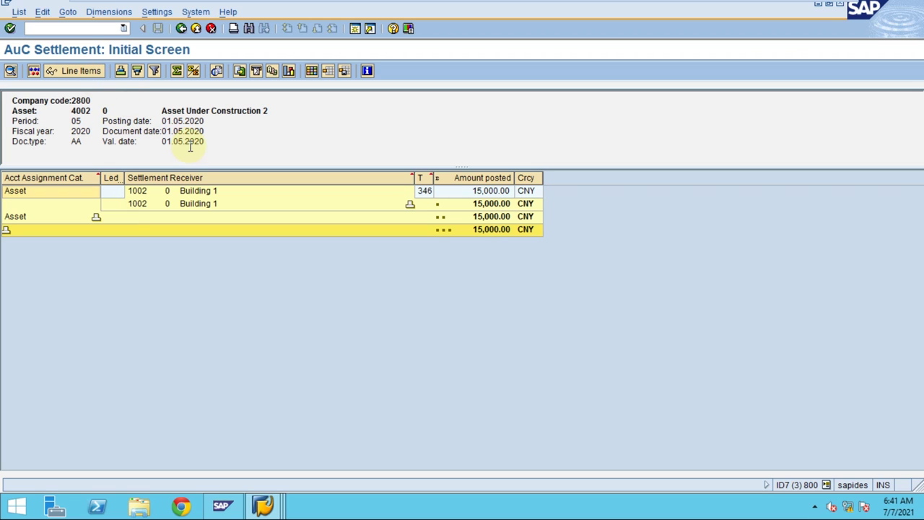
mouse_move(483, 5)
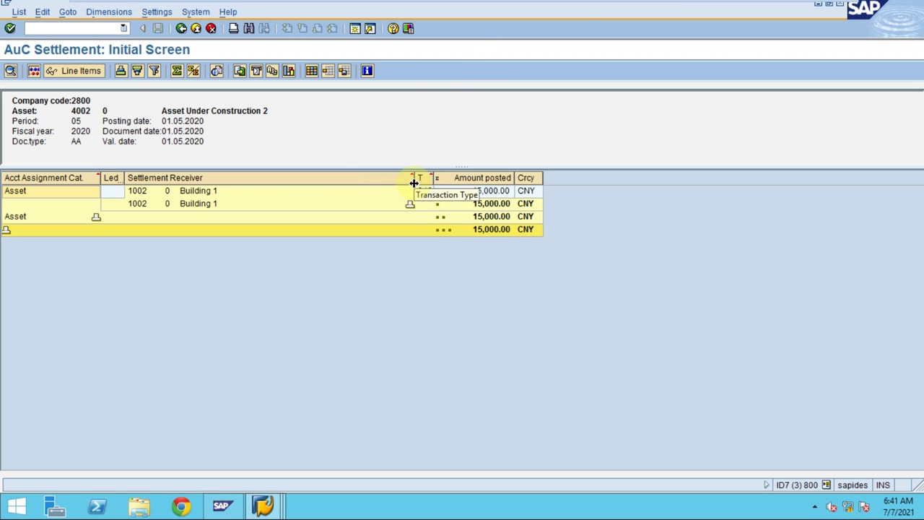
- Narrow the Settlement Receiver column, widen Trans. Type, and review the settlement line for receiver 1002 and the header dates
left_click_drag(414, 184, 262, 180)
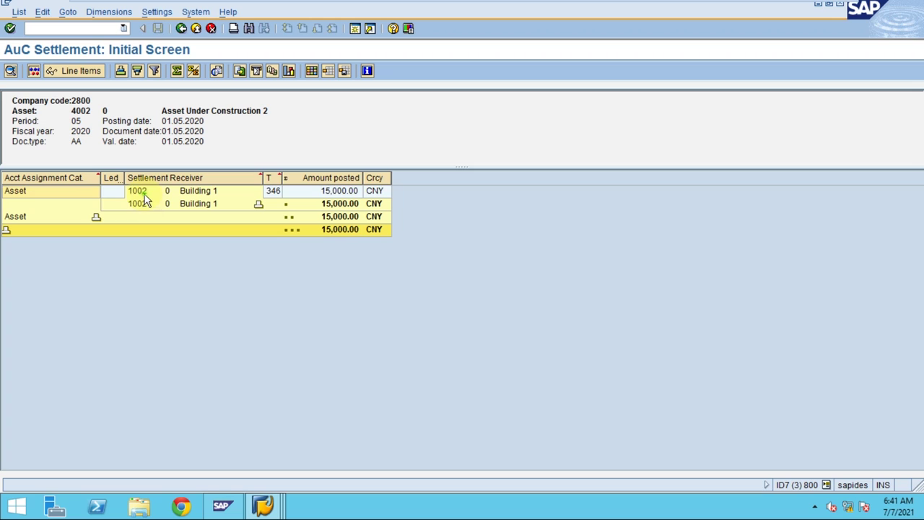
left_click(145, 192)
left_click(57, 216)
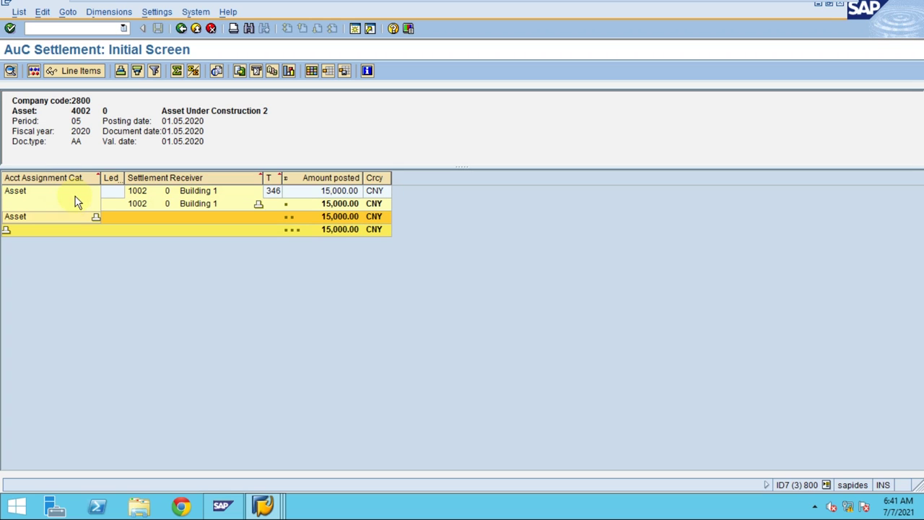
left_click(70, 194)
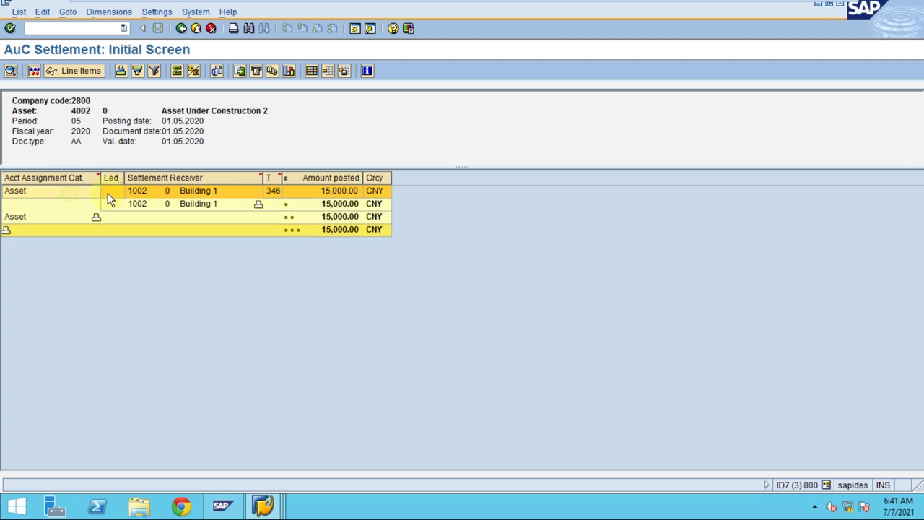
left_click(331, 193)
left_click(275, 190)
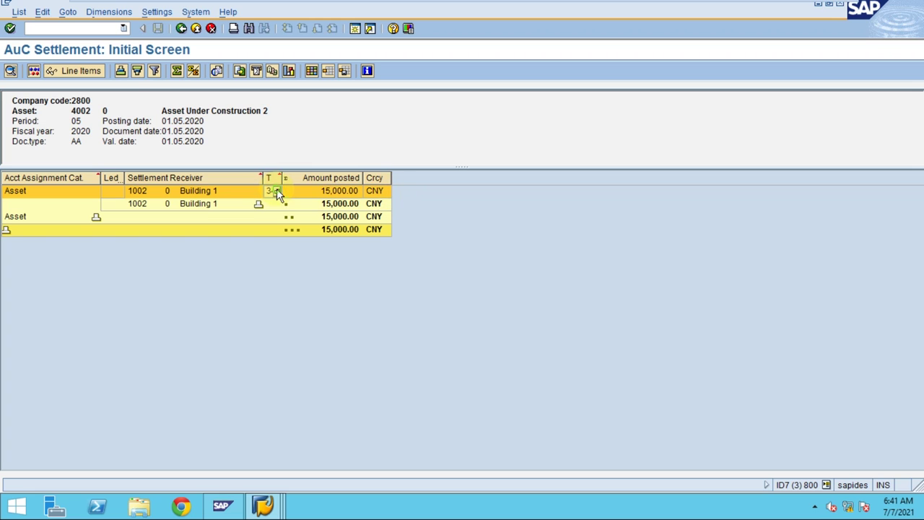
double_click(280, 179)
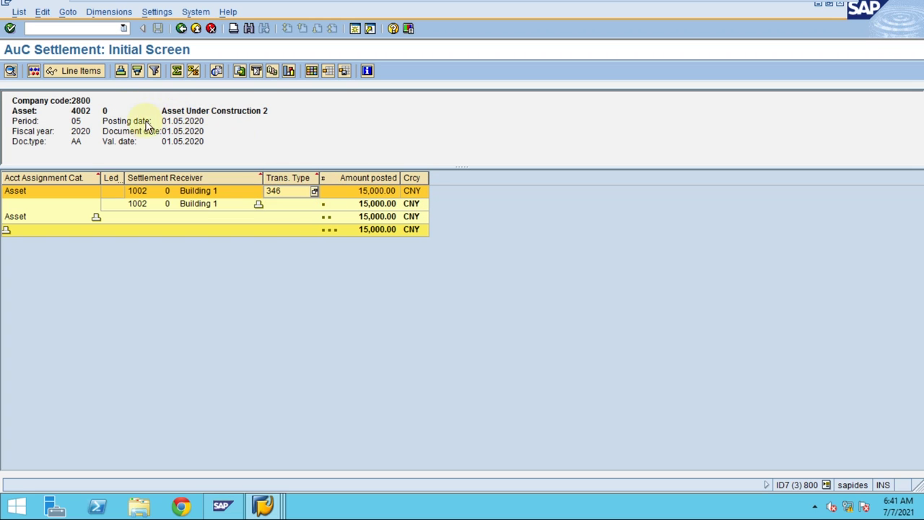
mouse_move(203, 121)
left_mouse_down()
mouse_move(102, 122)
mouse_move(206, 131)
left_mouse_up()
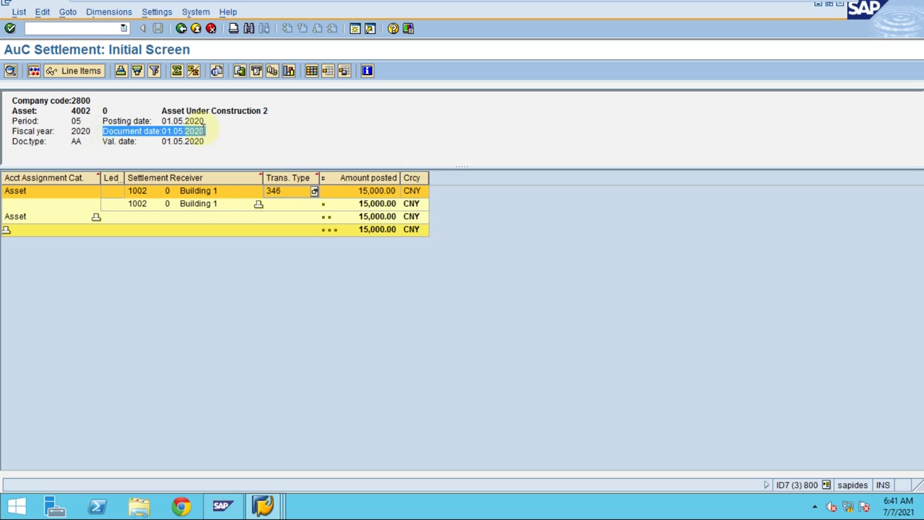
left_click_drag(103, 140, 231, 146)
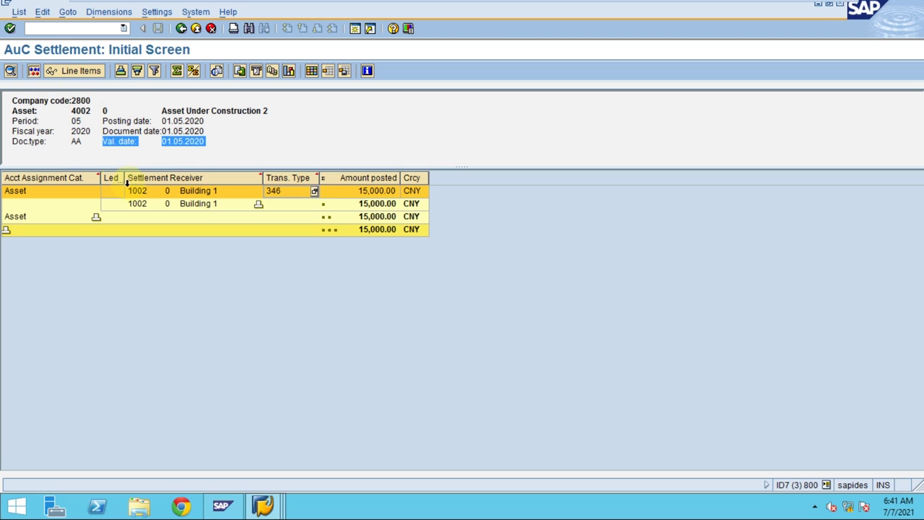
- Open the test run's accounting document and add Asset, Asset value date and Assignment to its displayed columns
left_click(34, 72)
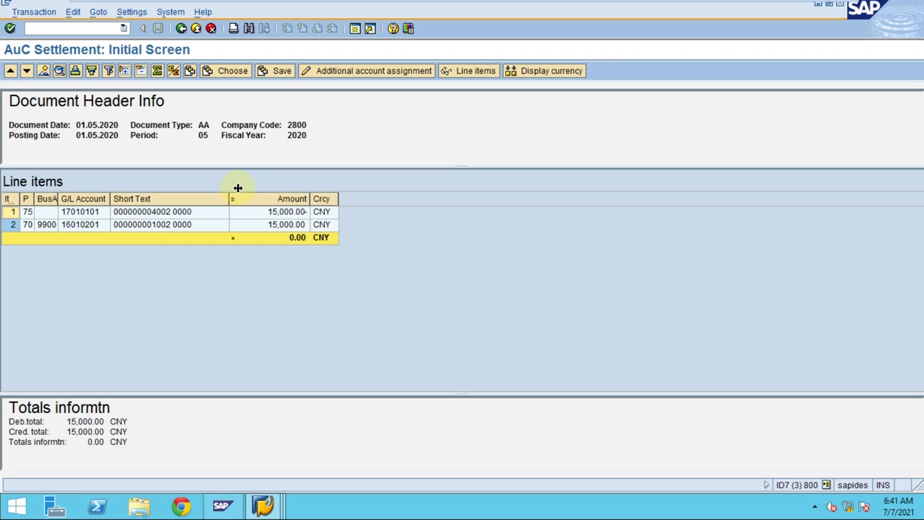
left_click(191, 70)
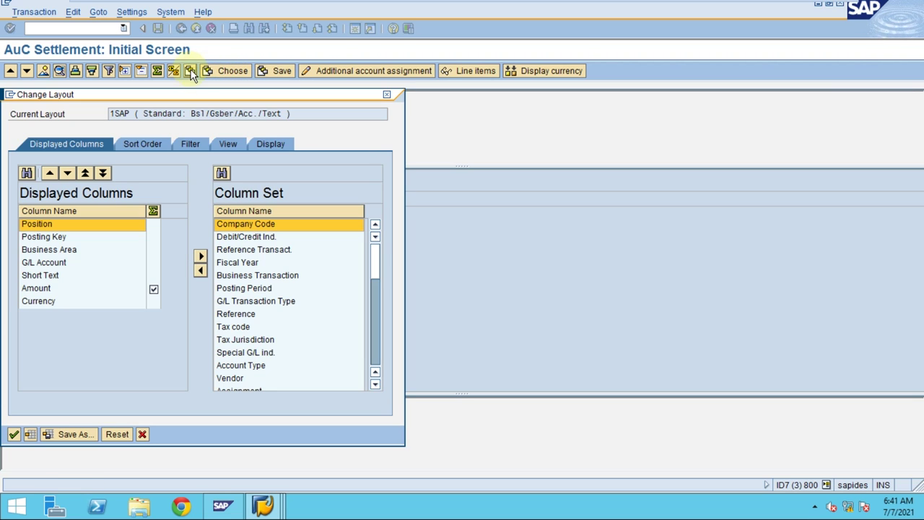
left_click(252, 210)
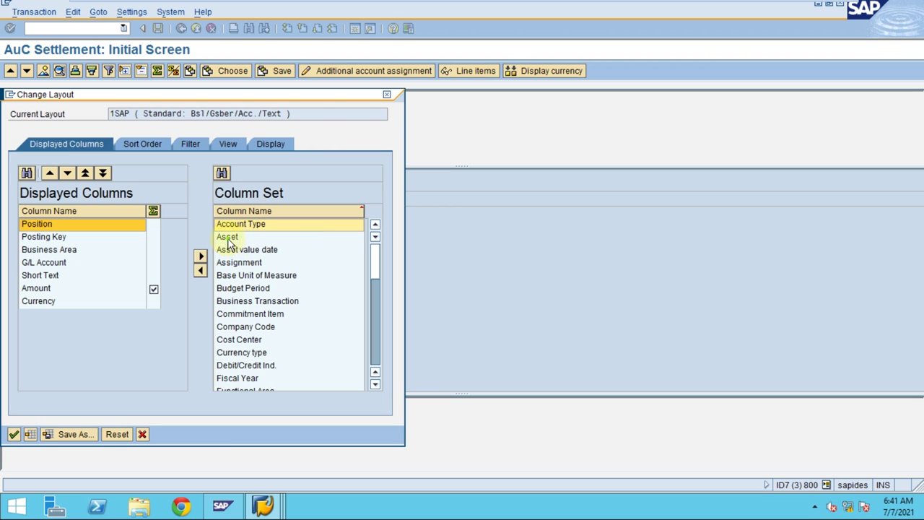
double_click(228, 236)
double_click(230, 238)
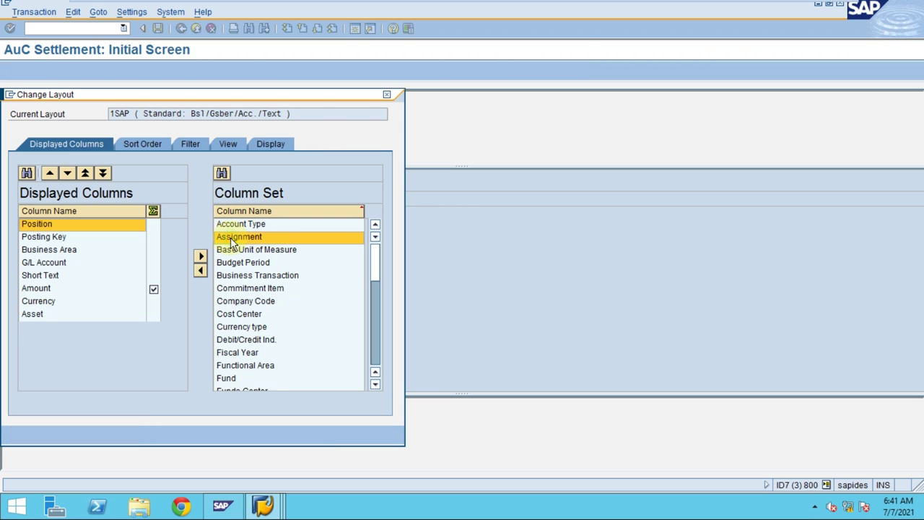
double_click(230, 238)
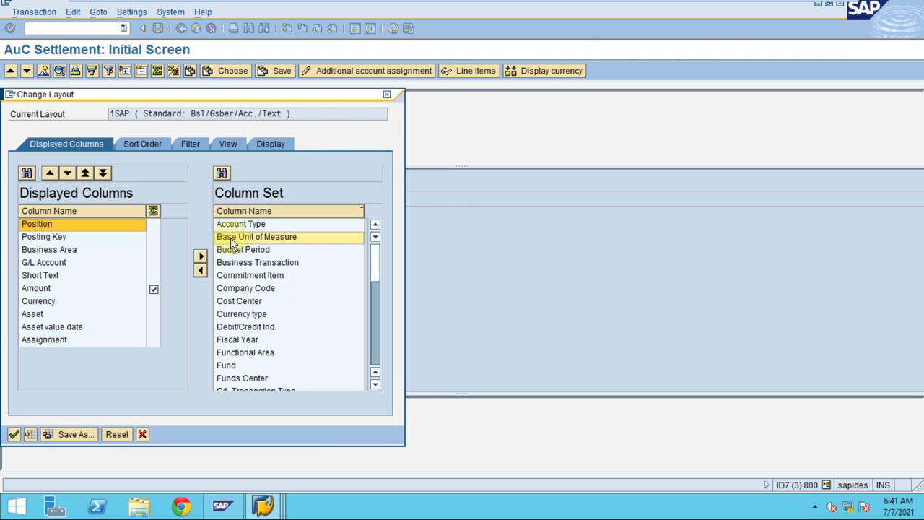
- Add Business Transaction, Cost Center, Company Code and Debit/Credit Ind. to the displayed columns and apply the layout
double_click(263, 264)
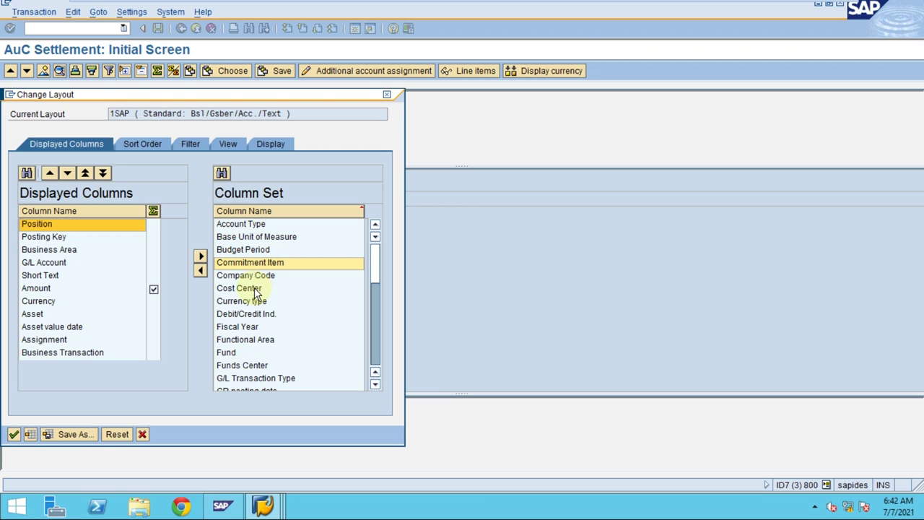
left_click(254, 288)
double_click(254, 287)
double_click(254, 275)
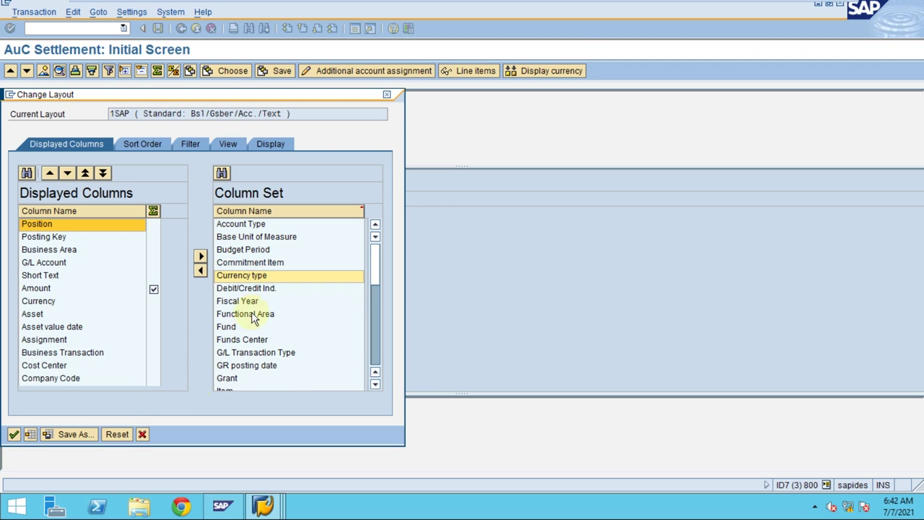
double_click(256, 289)
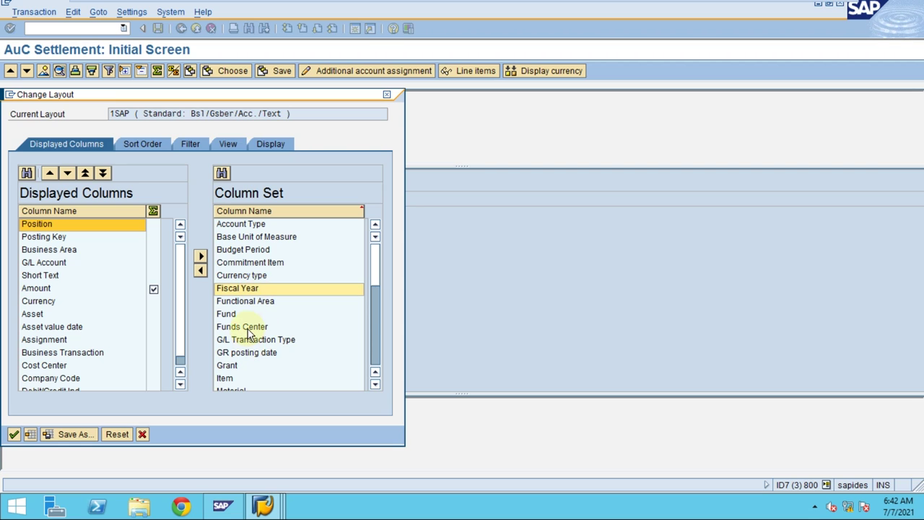
scroll(245, 350, "down", 4)
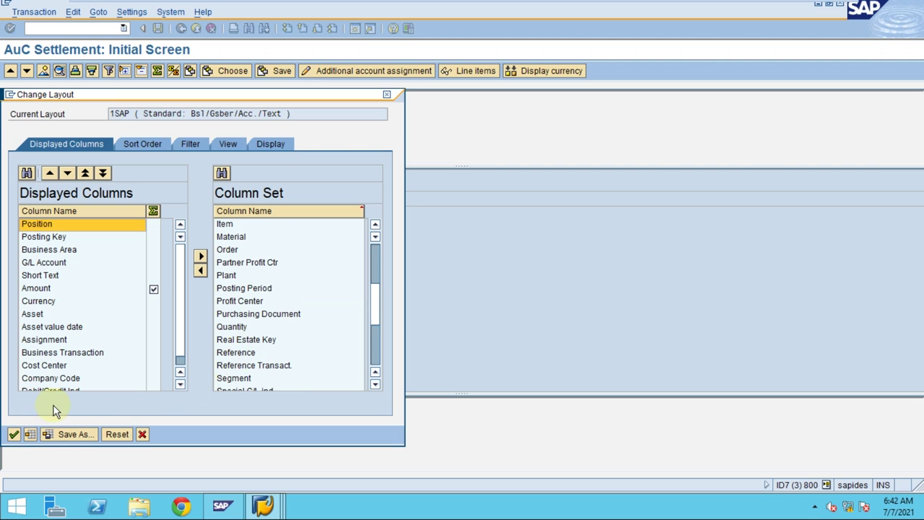
left_click(14, 433)
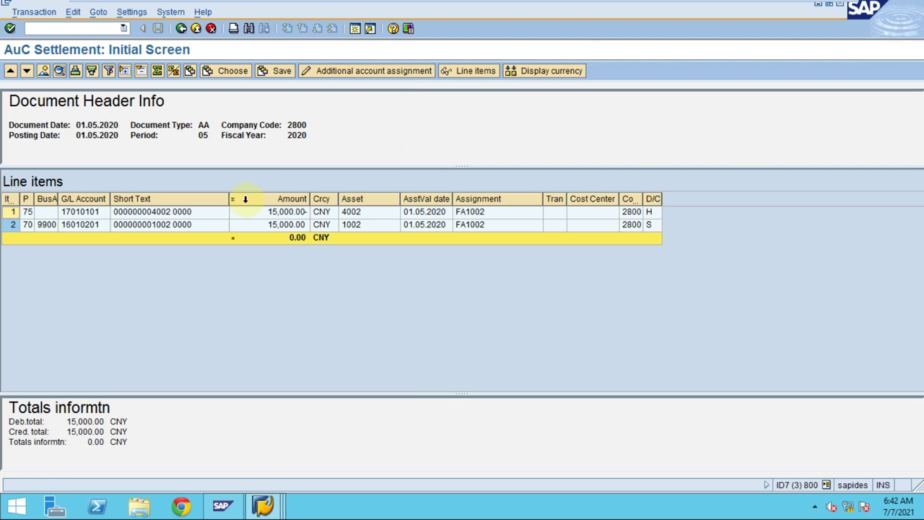
- Place the Asset column before G/L Account and compare the line items for assets 4002 and 1002
left_click(352, 203)
left_click_drag(353, 206, 94, 222)
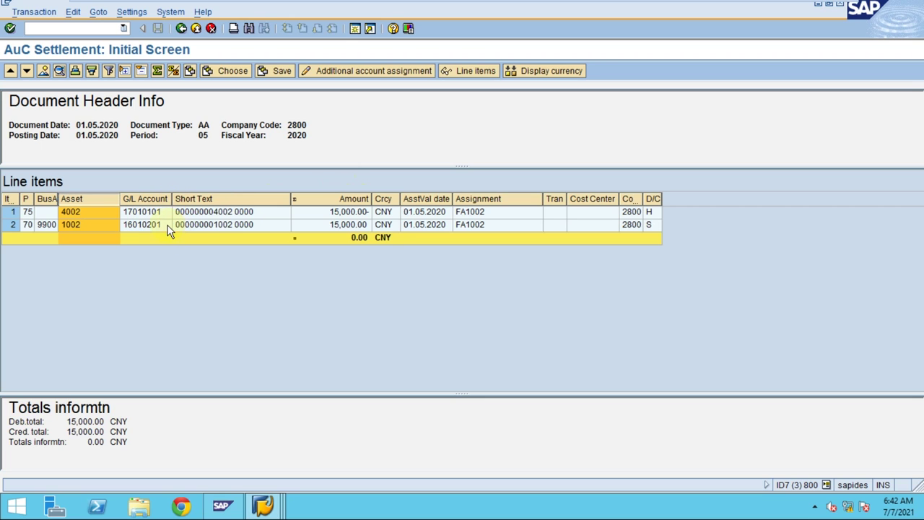
left_click(186, 224)
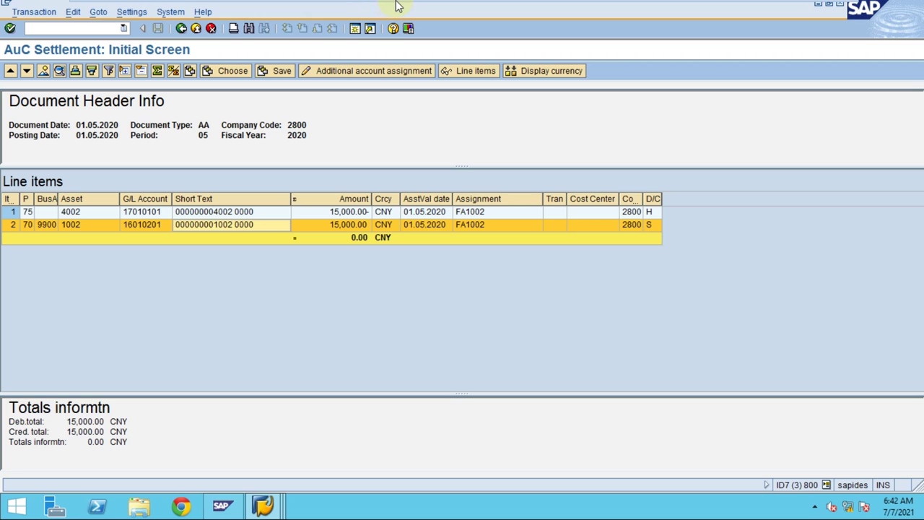
mouse_move(397, 6)
left_click(78, 226)
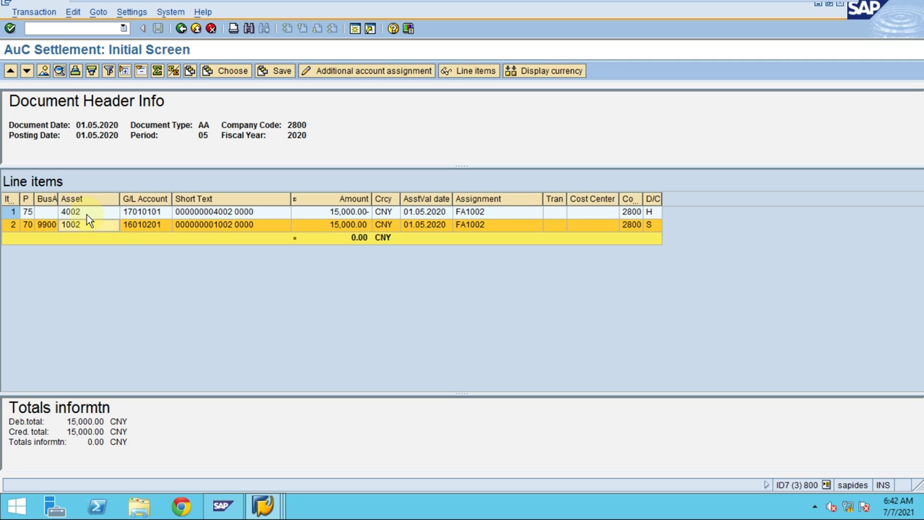
left_click(65, 212)
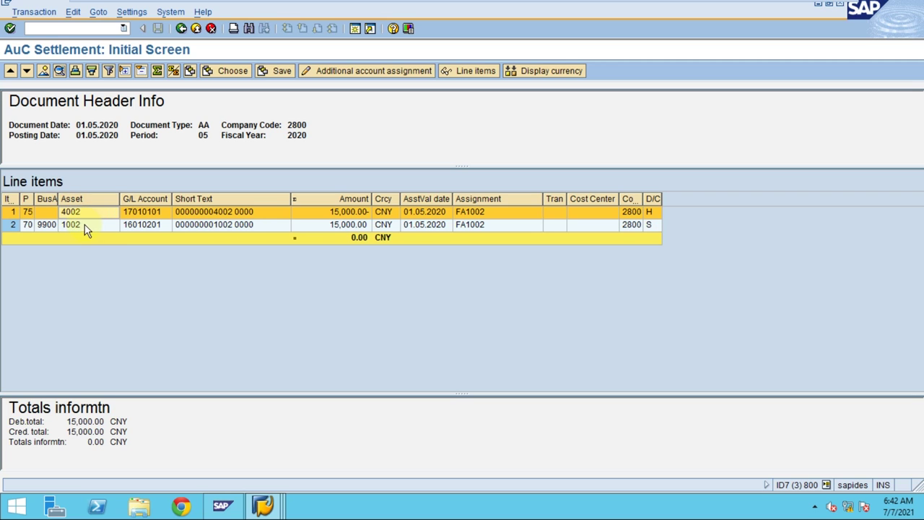
left_click(82, 224)
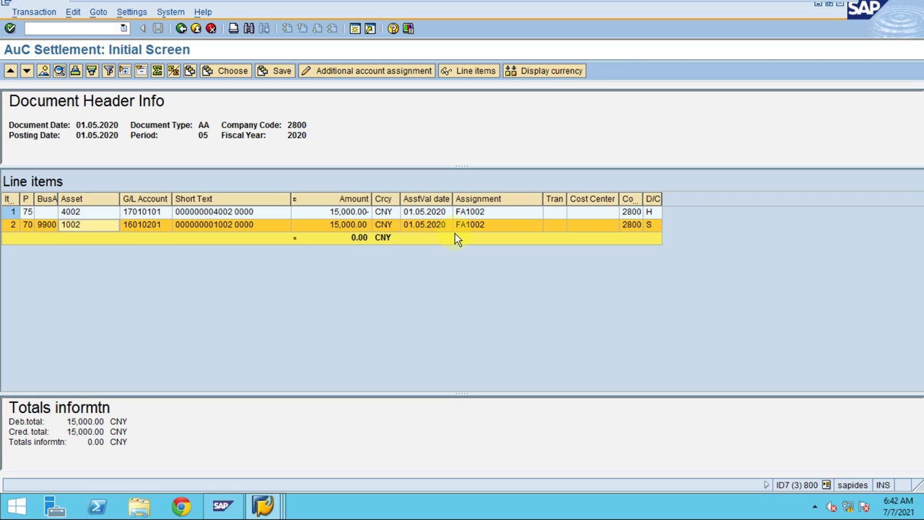
left_click(70, 212)
left_click(70, 221)
- Return to the settlement initial screen, turn off Test Run and execute the actual settlement of asset 4002
left_click(182, 29)
left_click(181, 29)
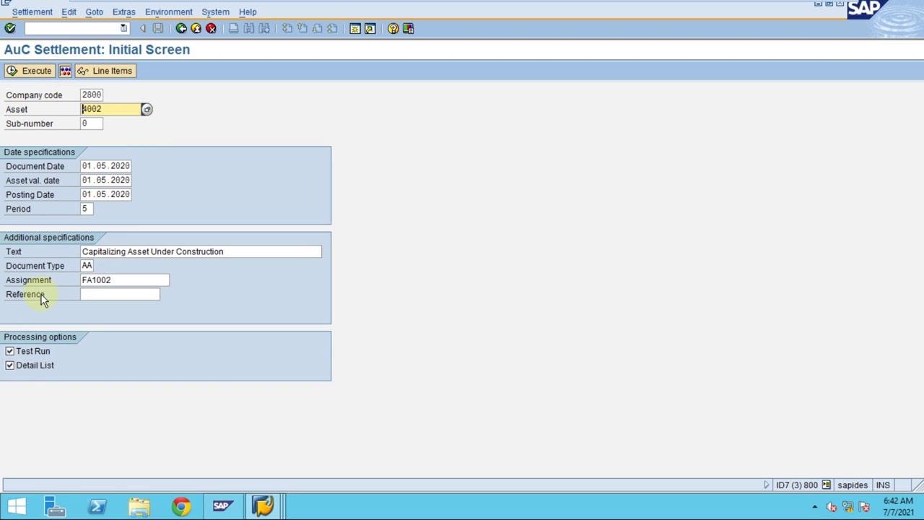
left_click(29, 353)
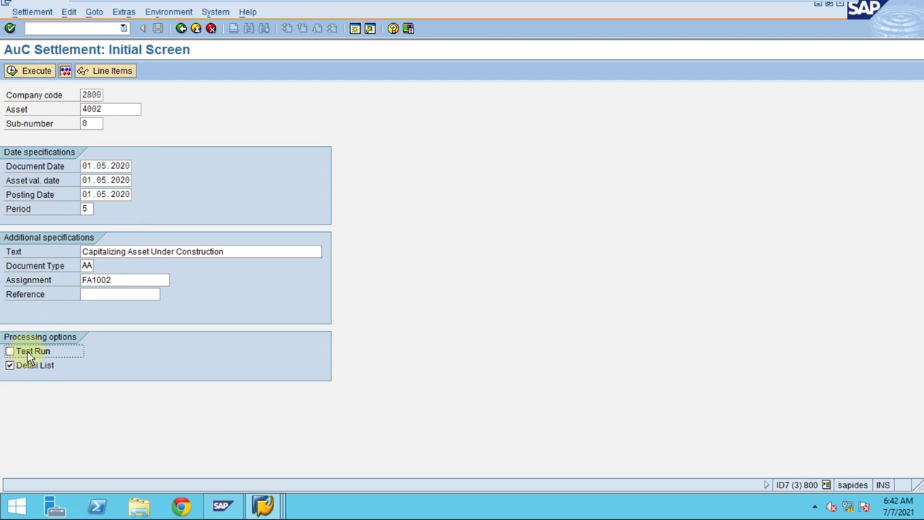
left_click(37, 71)
left_click(40, 72)
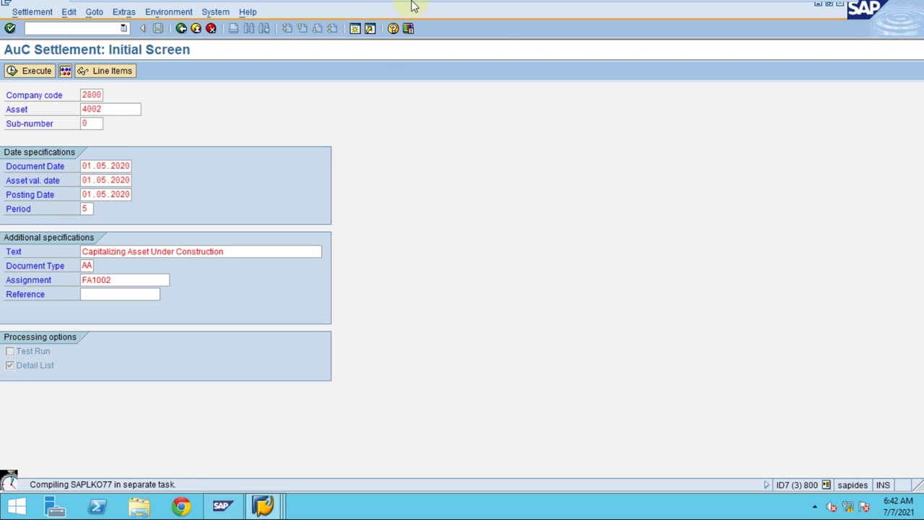
mouse_move(416, 6)
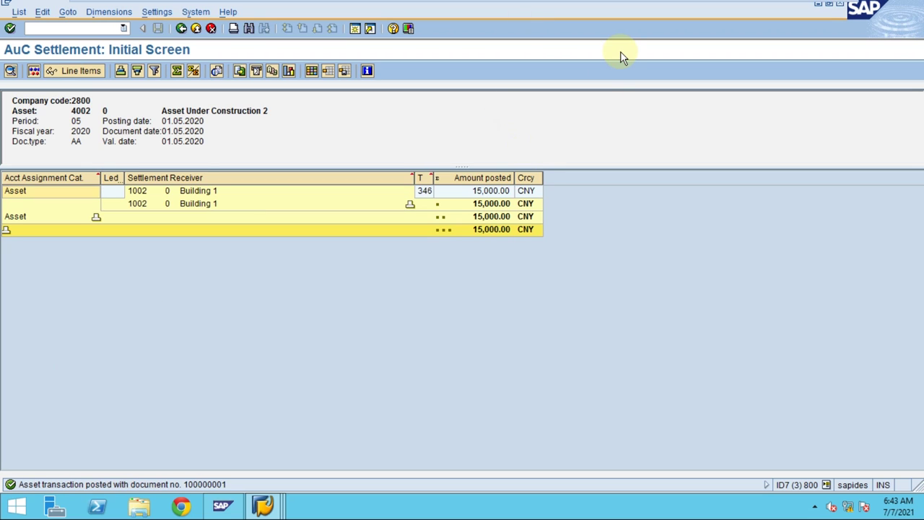
mouse_move(498, 5)
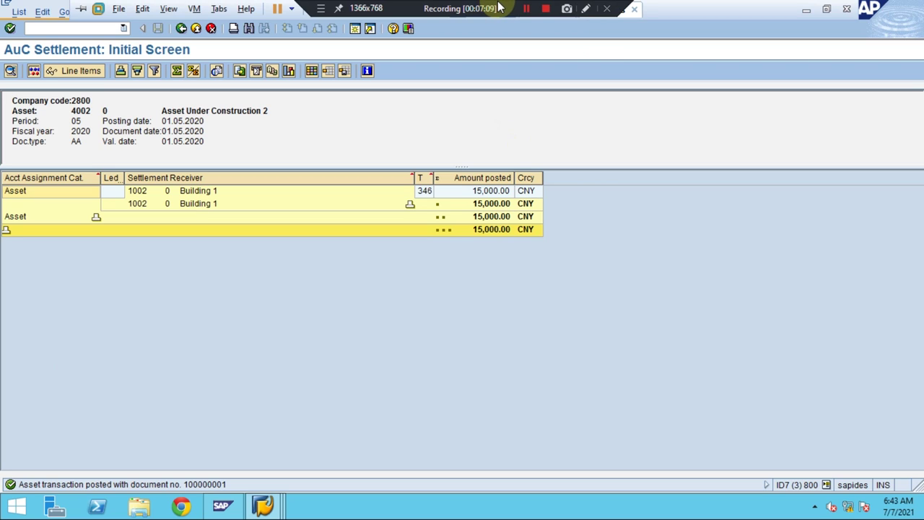
left_click(585, 9)
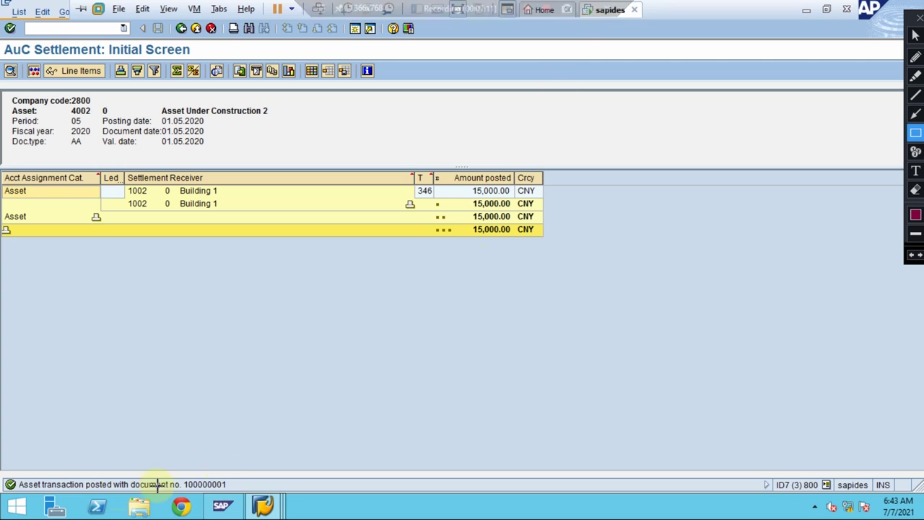
left_click_drag(2, 474, 235, 499)
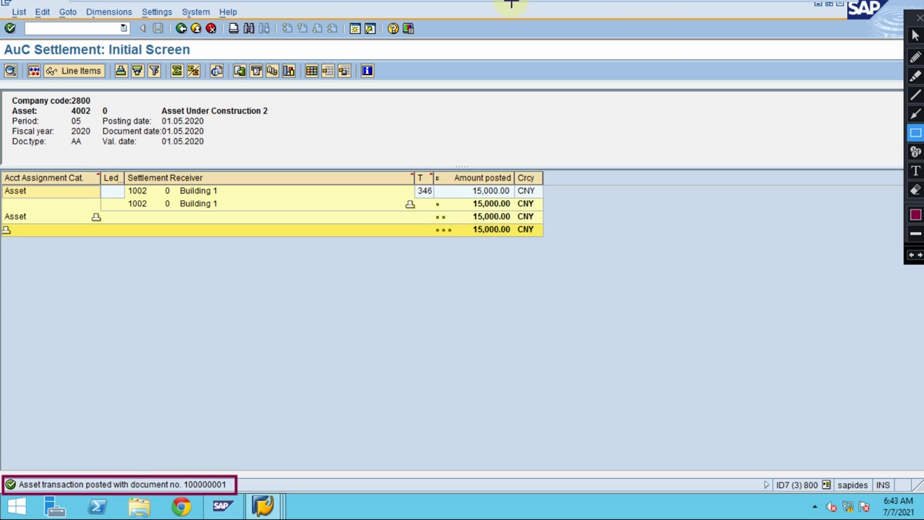
mouse_move(499, 7)
mouse_move(412, 169)
left_mouse_down()
mouse_move(446, 203)
mouse_move(541, 195)
left_mouse_up()
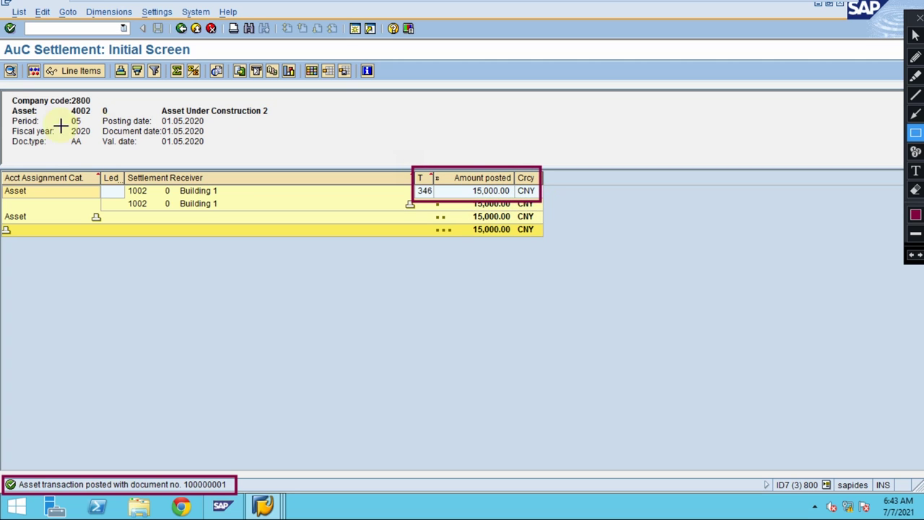
mouse_move(6, 91)
left_mouse_down()
mouse_move(119, 155)
mouse_move(275, 153)
left_mouse_up()
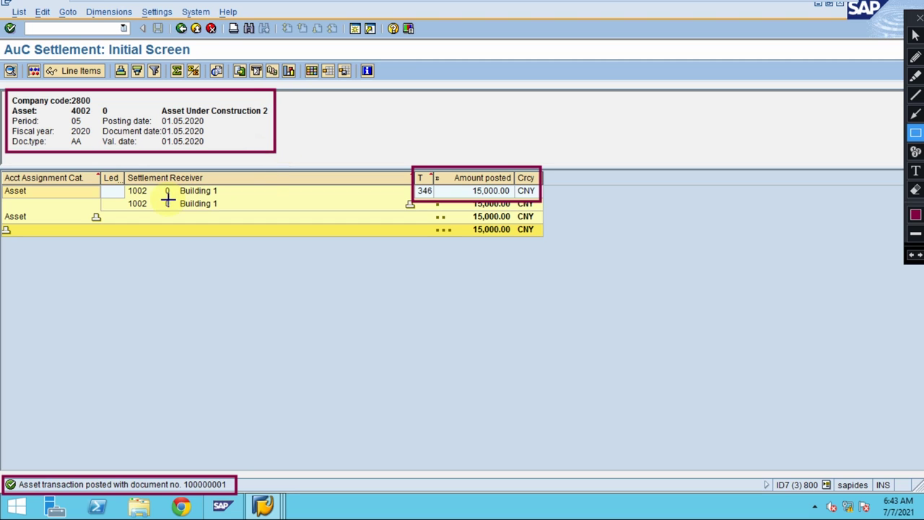
left_click_drag(124, 164, 225, 214)
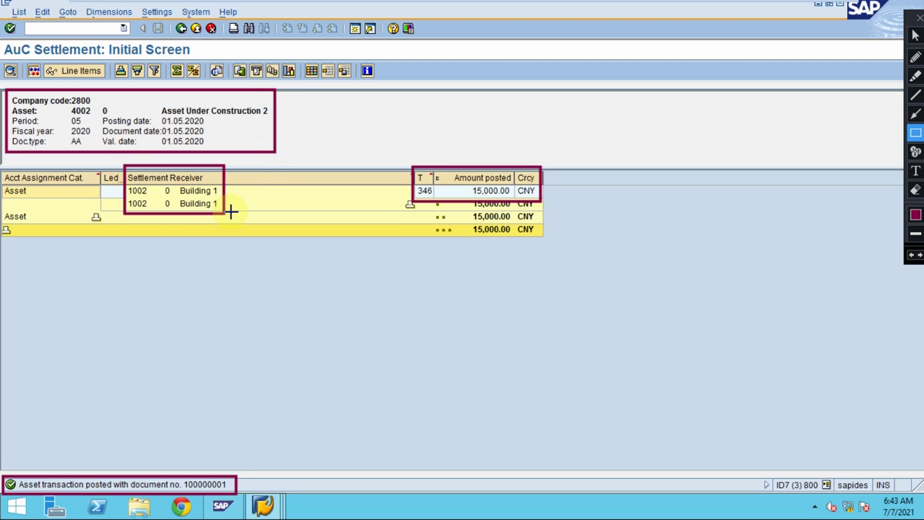
key("Escape")
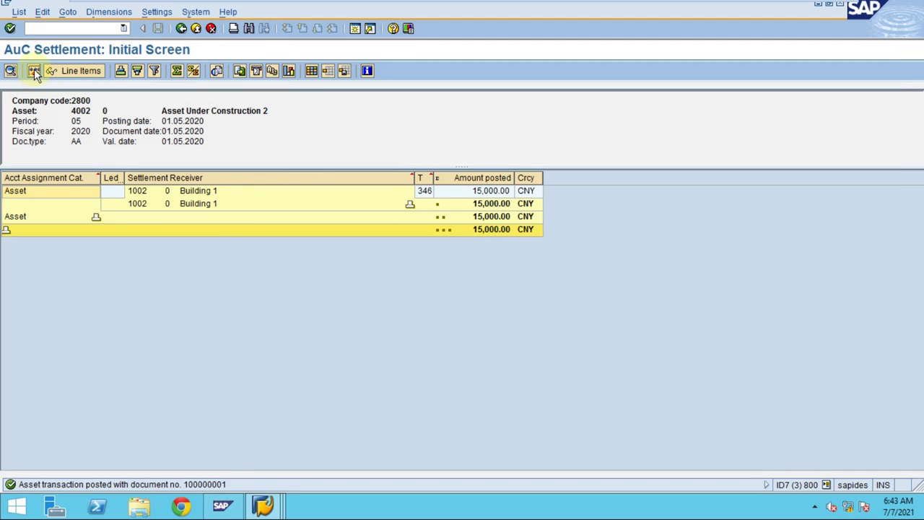
- Open the posted settlement's asset line items and examine the amounts posted for asset 4002 in CNY, EUR and USD
left_click(65, 70)
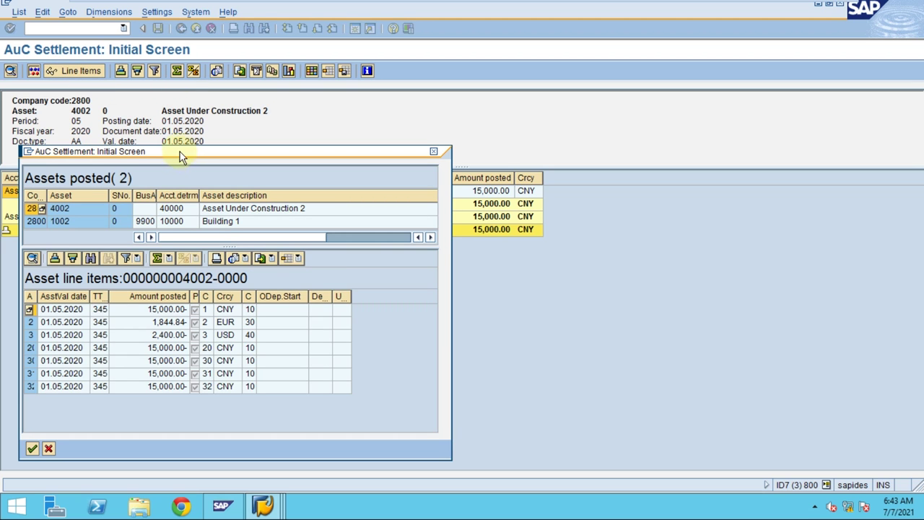
left_click_drag(180, 152, 307, 79)
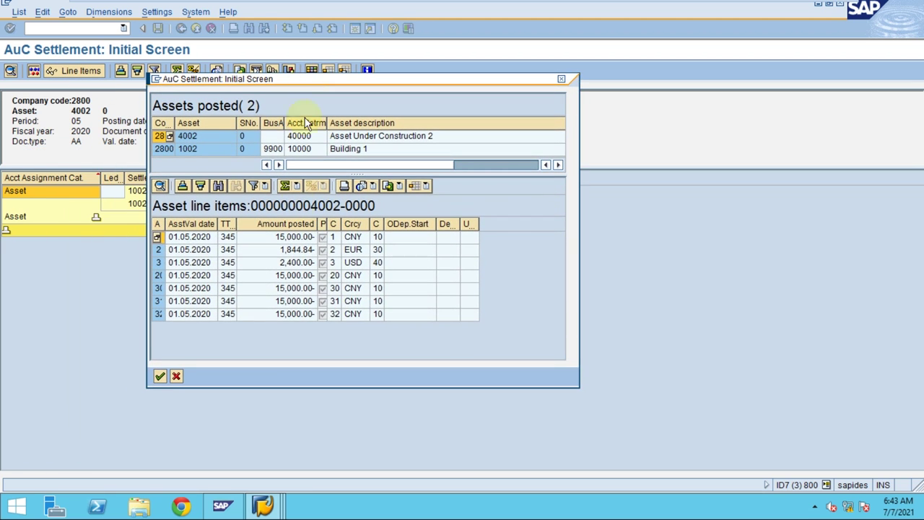
left_click(286, 278)
left_click(355, 301)
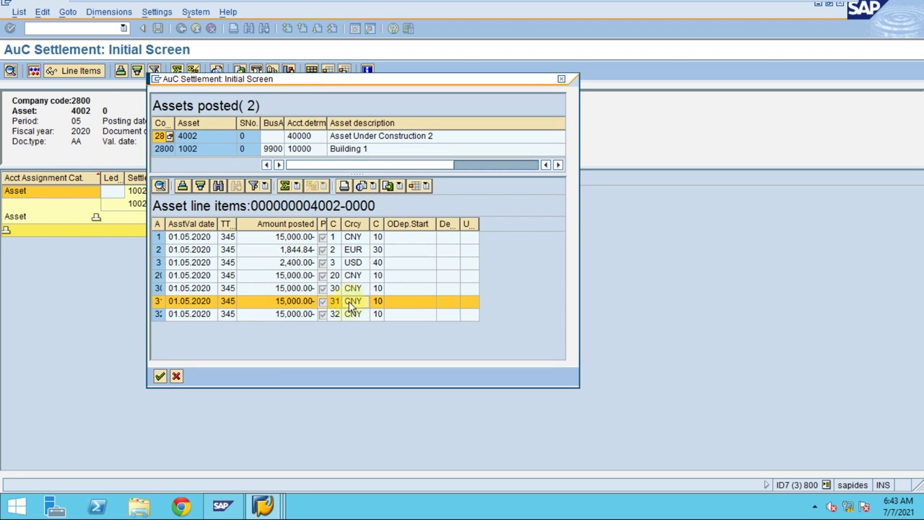
left_click(271, 253)
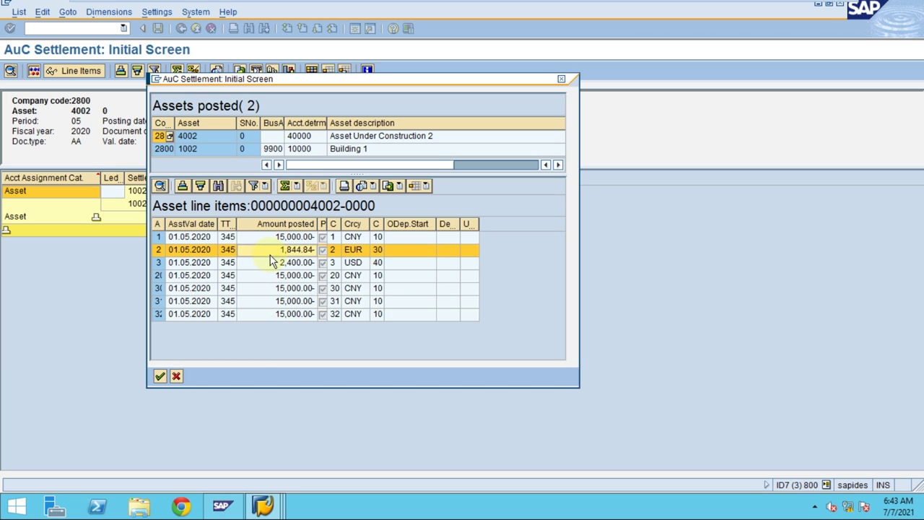
left_click(272, 264)
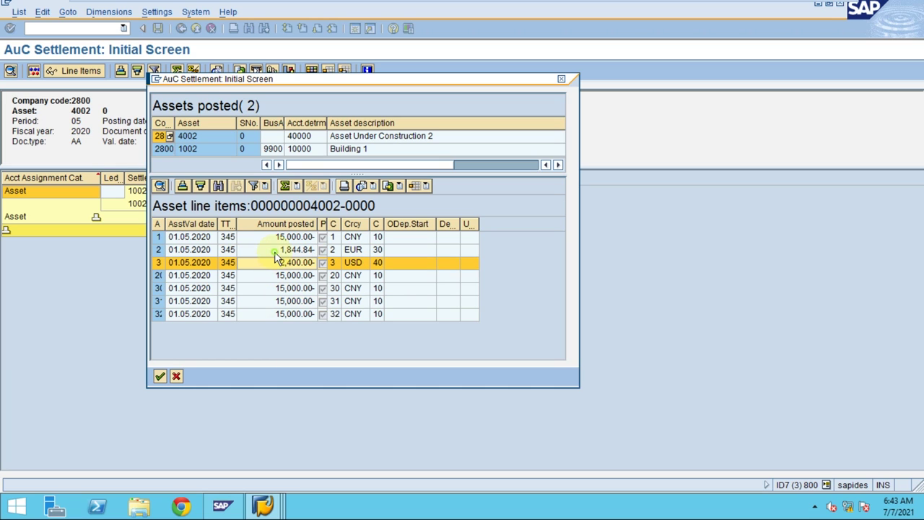
left_click(274, 251)
left_click(282, 266)
left_click(288, 250)
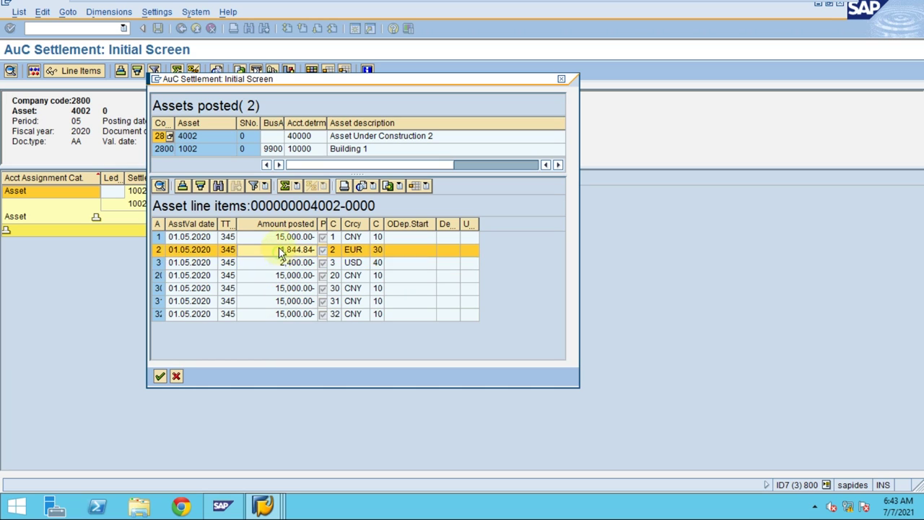
left_click(278, 238)
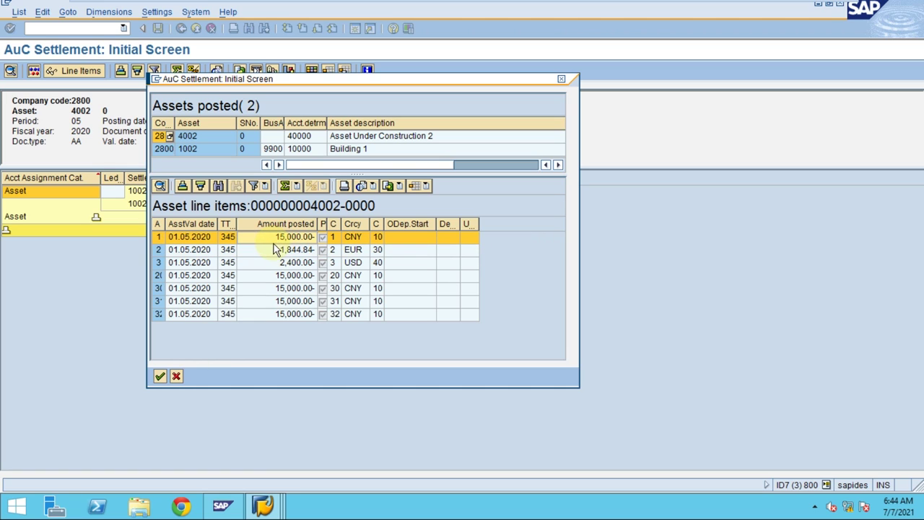
left_click(278, 251)
left_click(275, 241)
left_click(279, 250)
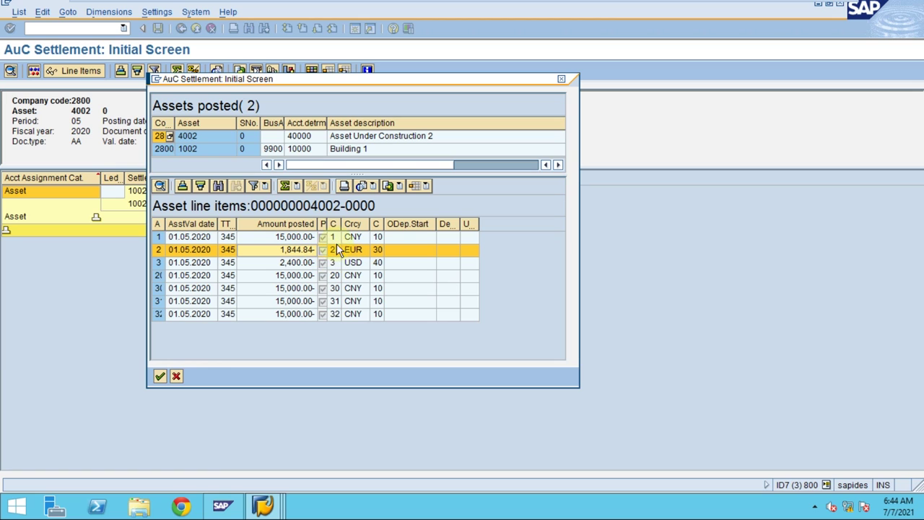
- Widen the PrpVal and Crs-sys.ar columns and check asset 4002's line items for areas 3, 20, 30, 31 and 32
mouse_move(340, 224)
left_mouse_down()
mouse_move(374, 222)
mouse_move(353, 225)
left_mouse_up()
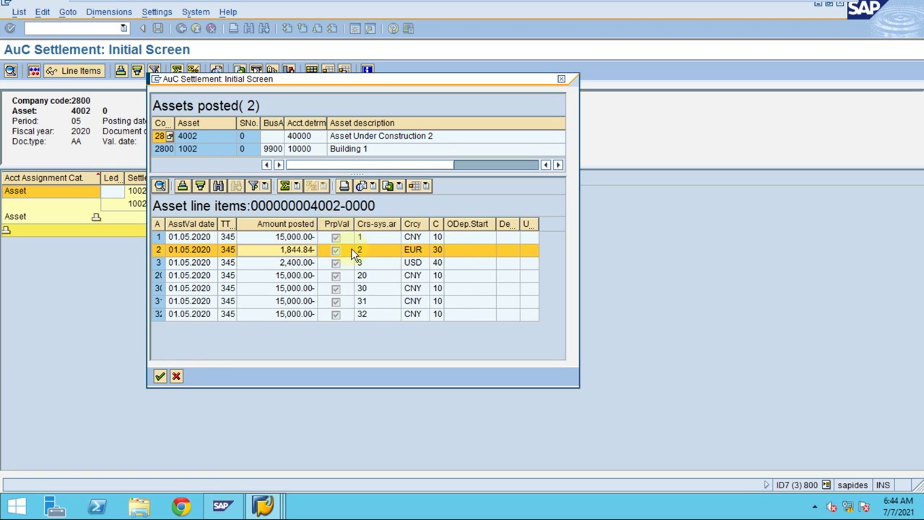
left_click(299, 264)
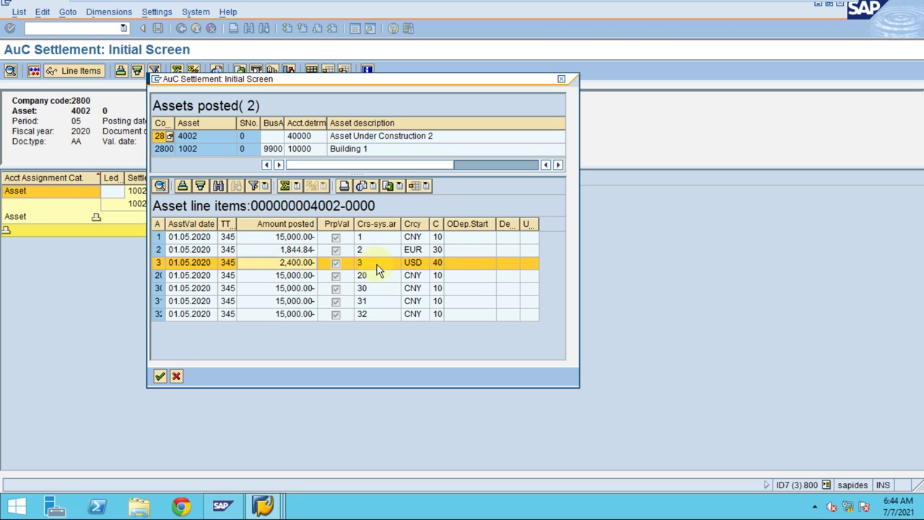
left_click(285, 277)
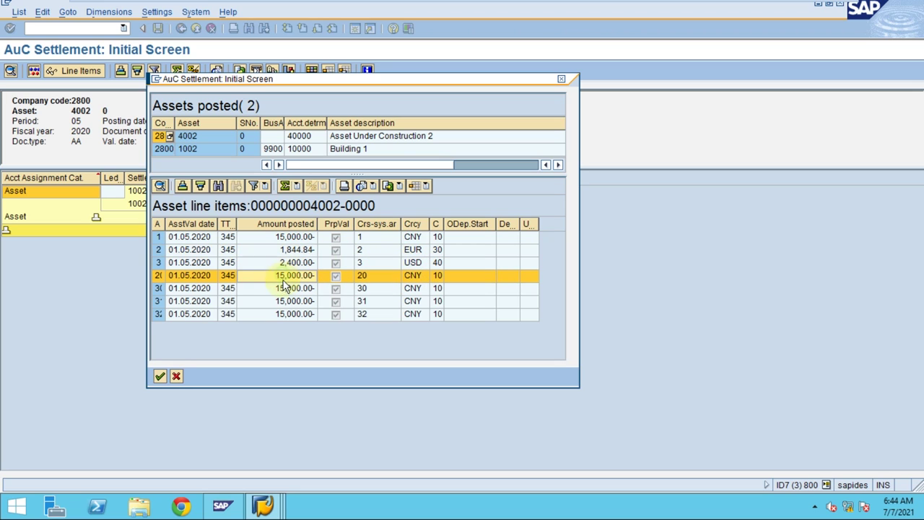
left_click(285, 289)
left_click(285, 301)
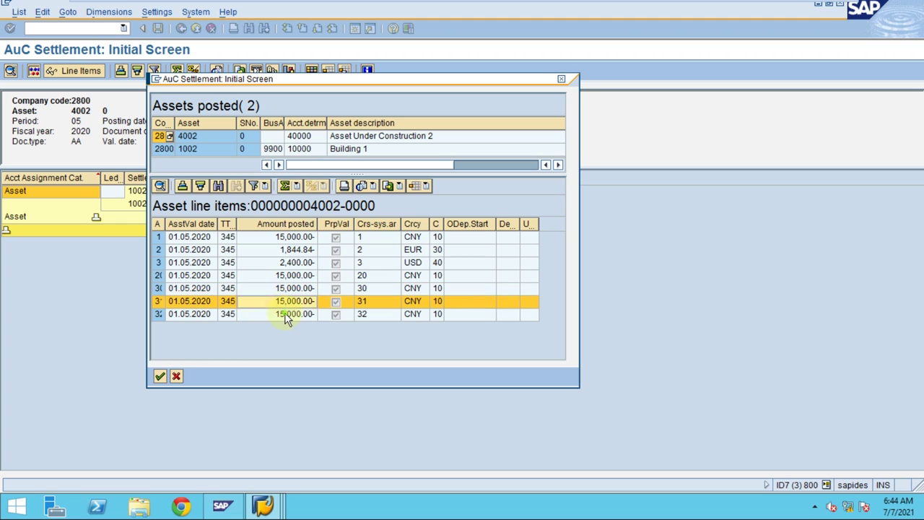
left_click(288, 314)
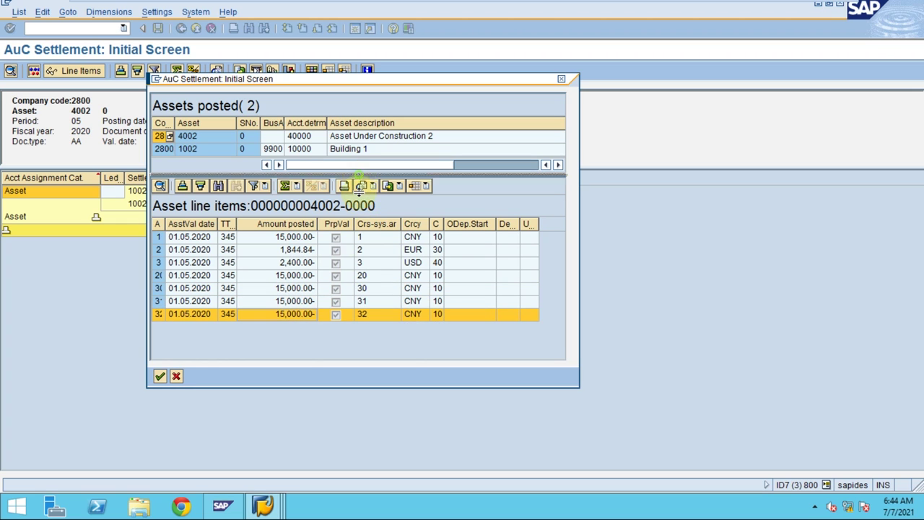
- Enlarge the list of posted assets, compare the entries for assets 4002 and 1002, and close the line items dialog
mouse_move(357, 174)
left_mouse_down()
mouse_move(358, 214)
mouse_move(357, 187)
left_mouse_up()
left_click(357, 140)
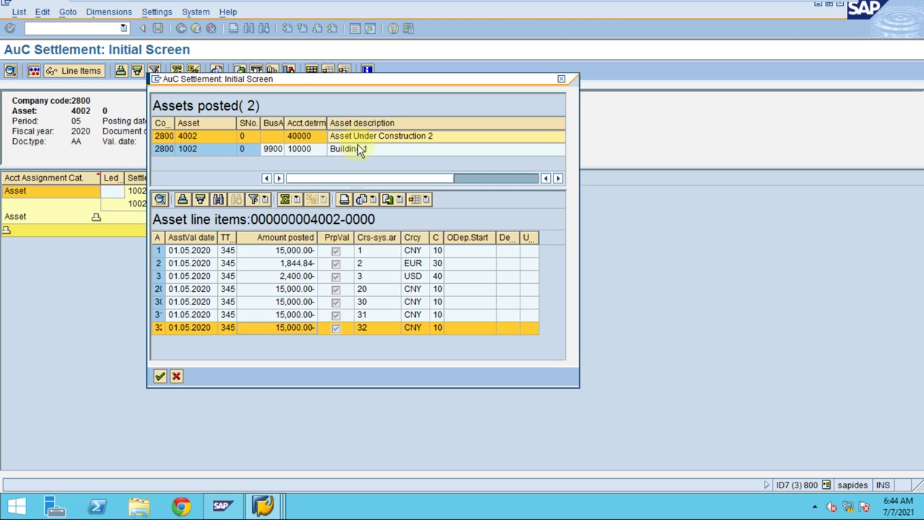
left_click(359, 148)
left_click(462, 177)
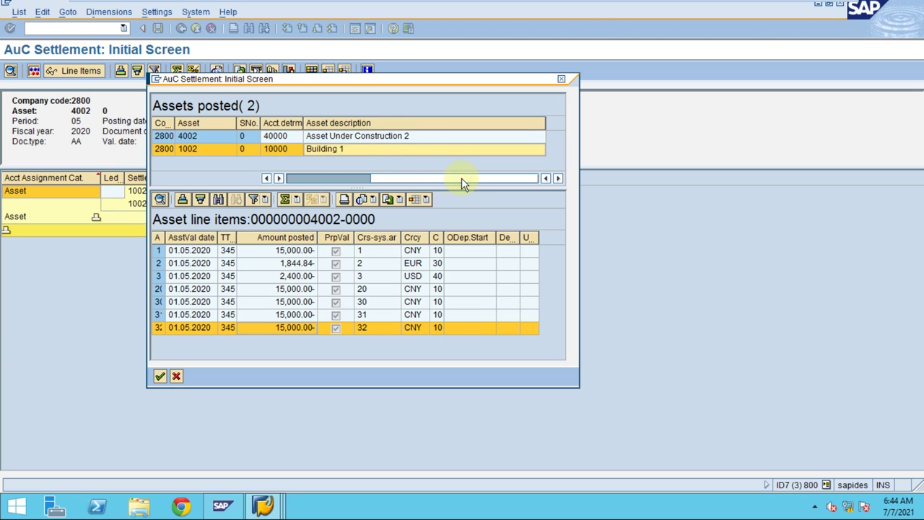
left_click(336, 178)
left_click(204, 140)
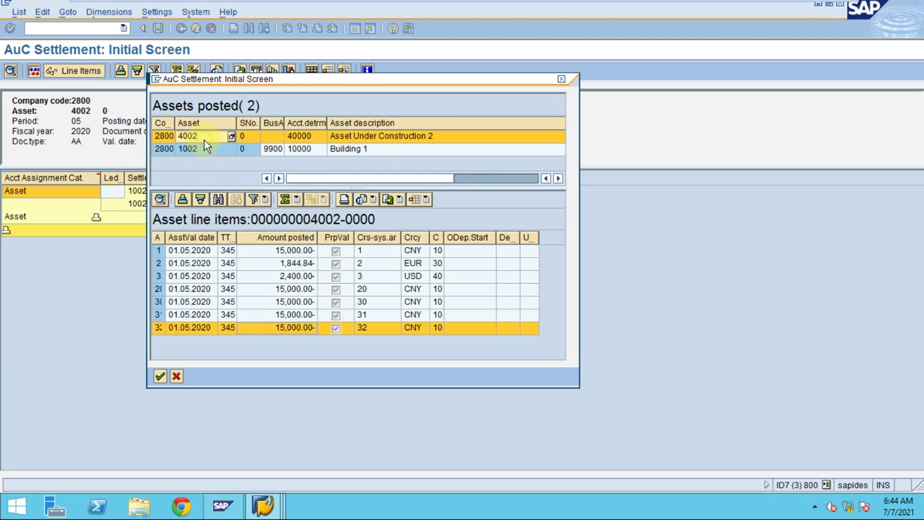
left_click(207, 148)
left_click(205, 141)
left_click(204, 148)
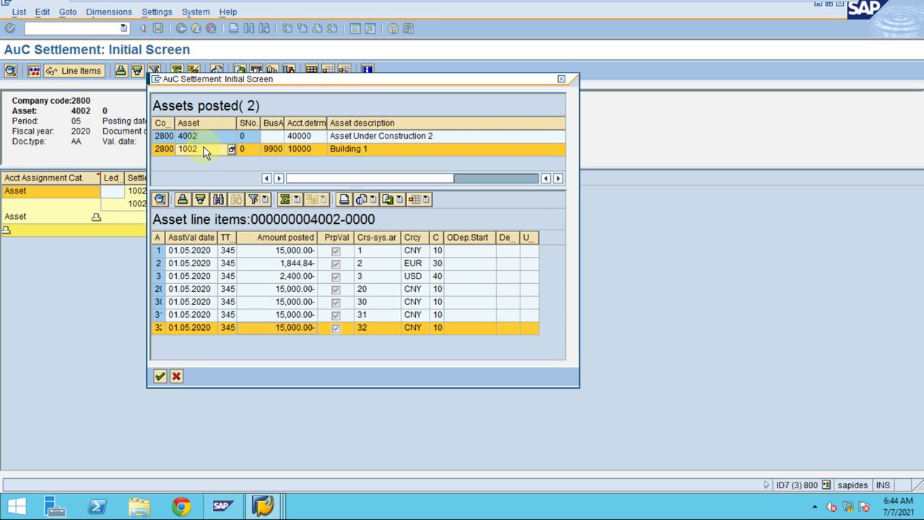
left_click(176, 375)
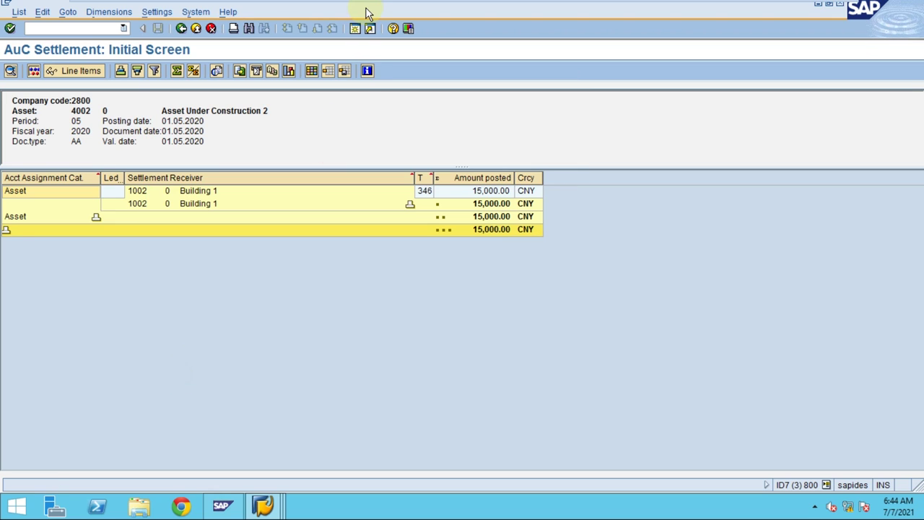
mouse_move(505, 5)
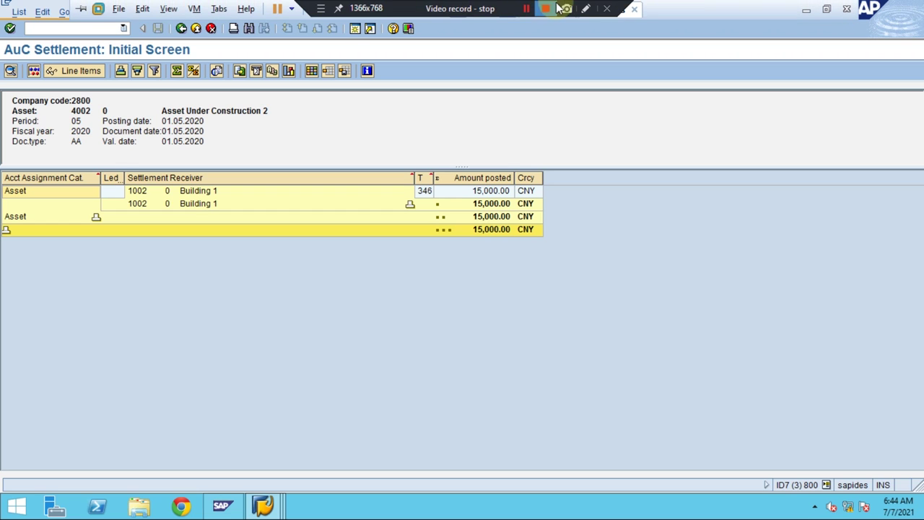
left_click(585, 8)
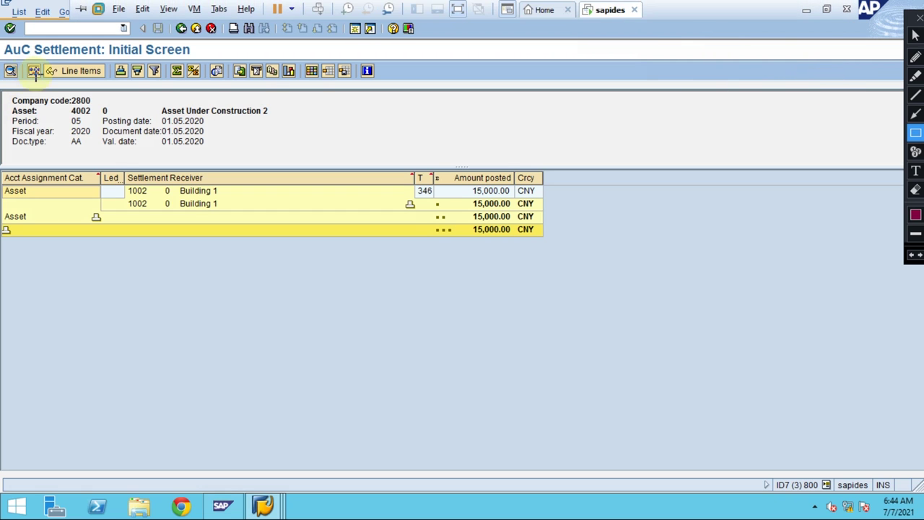
left_click_drag(42, 62, 109, 81)
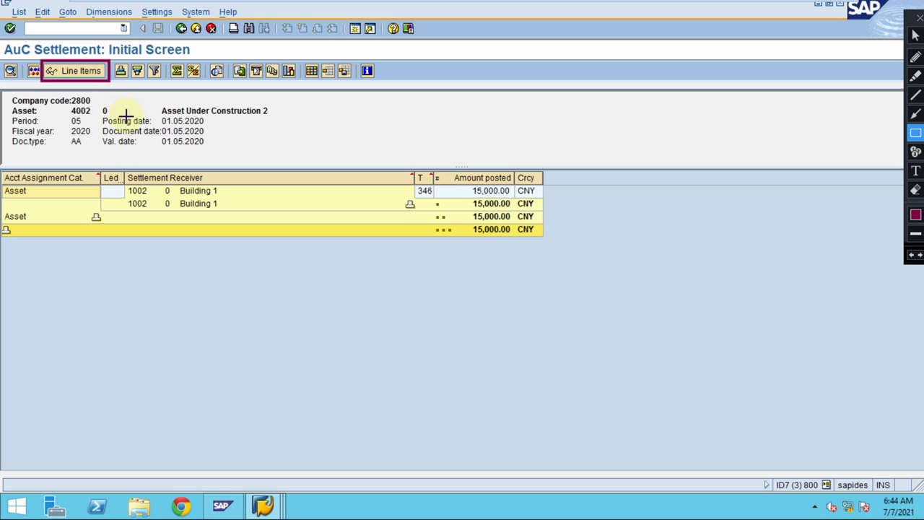
key("Escape")
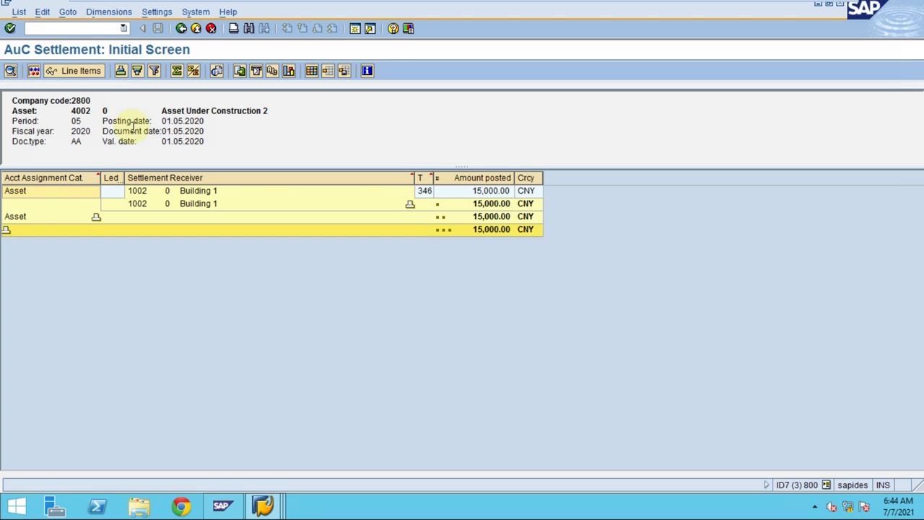
- Open the accounting document for the settlement to Building 1 and bring its totals section up beneath the line items
left_click(58, 192)
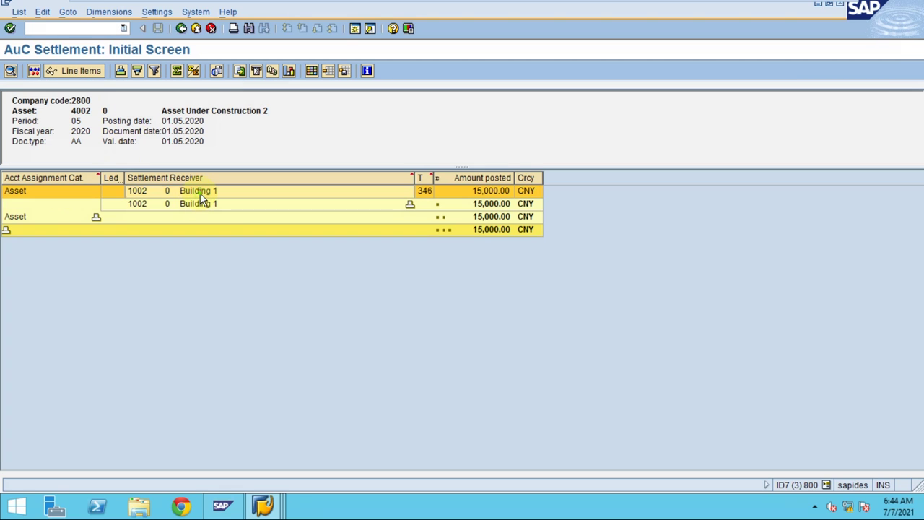
left_click(63, 72)
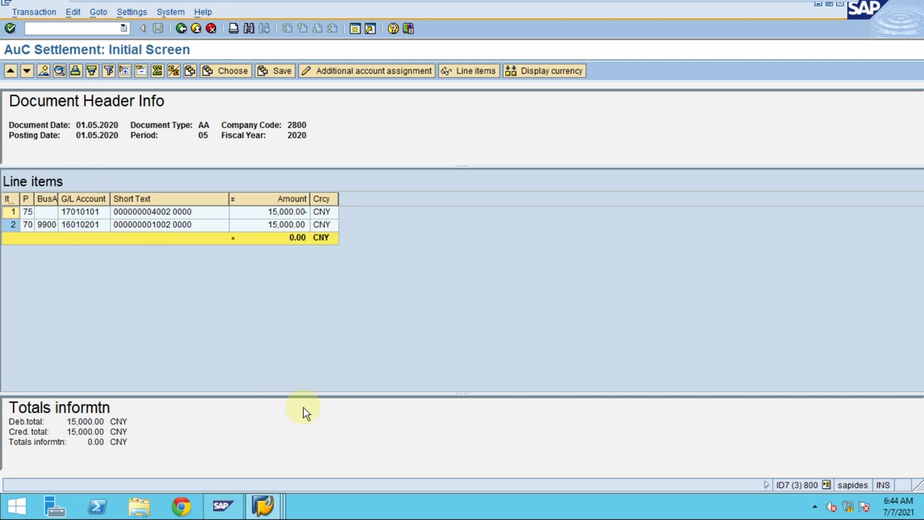
left_click_drag(318, 394, 315, 274)
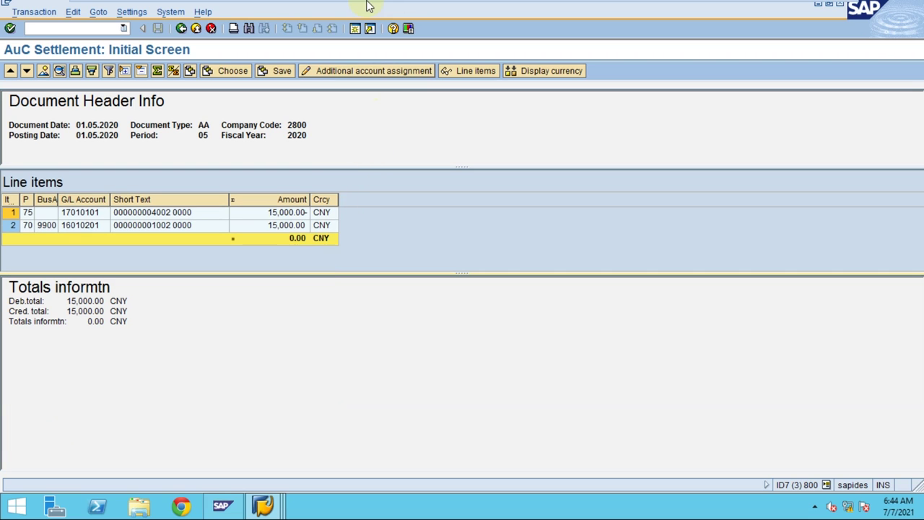
mouse_move(476, 6)
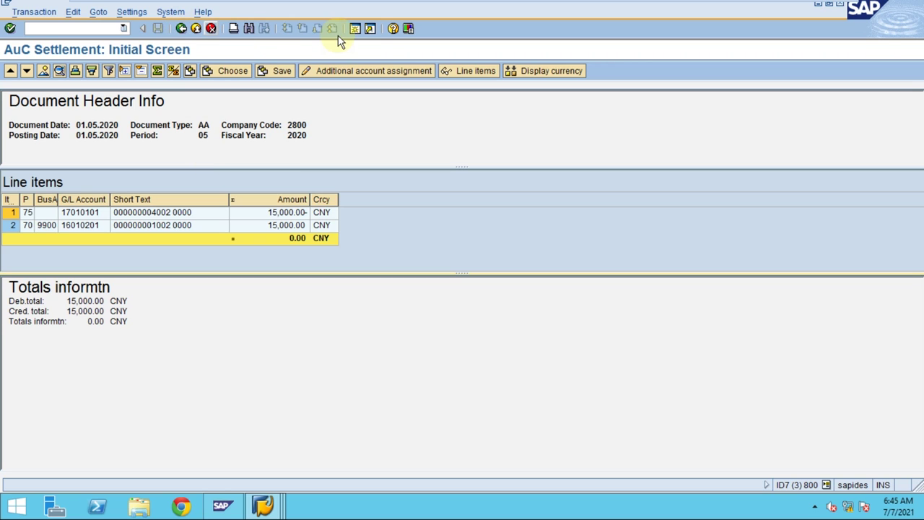
- Start Asset Explorer in a new session and examine the retirement transfer in the transactions of asset 4002
left_click(355, 28)
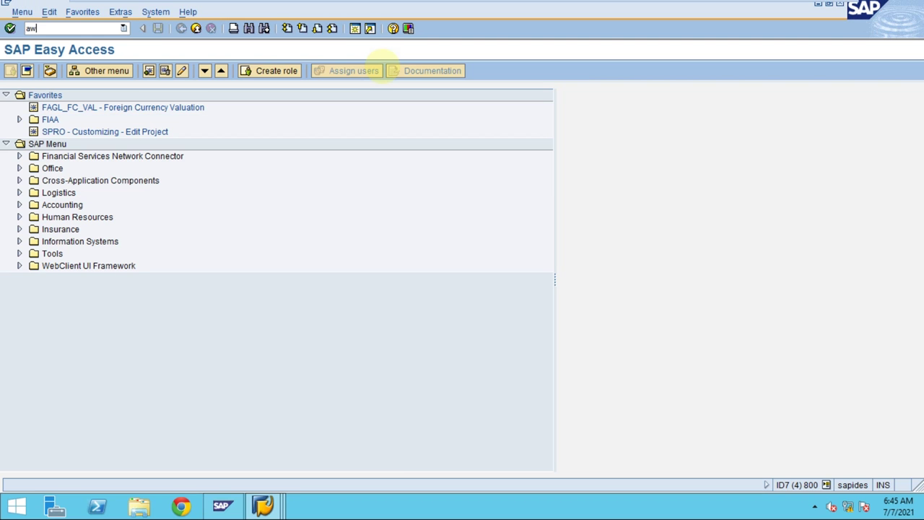
key("Return")
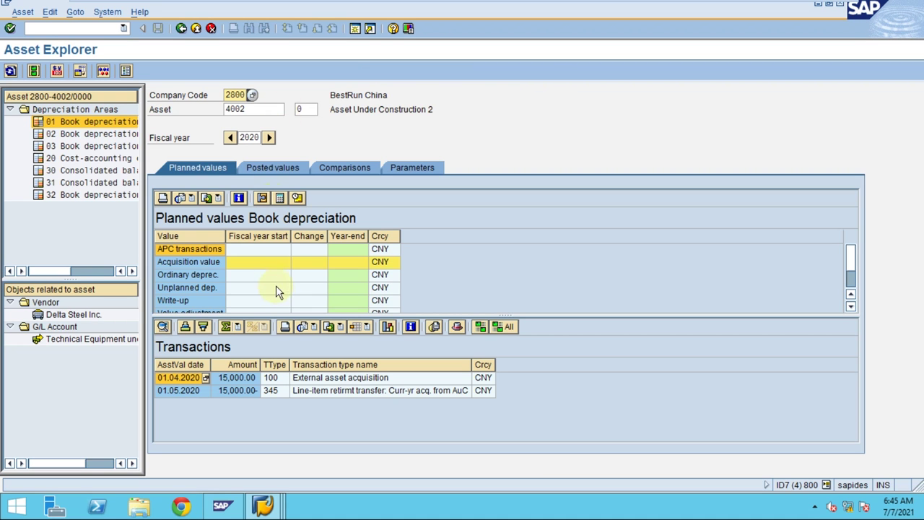
double_click(238, 109)
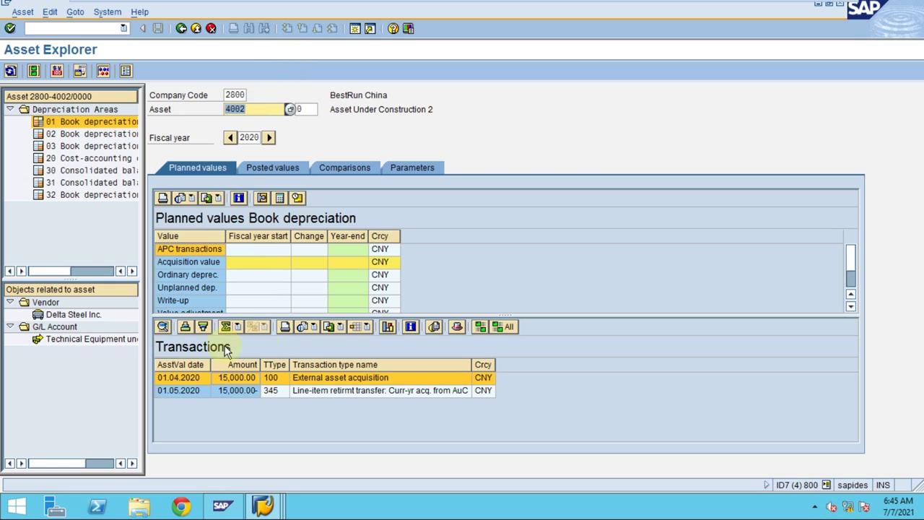
left_click(226, 391)
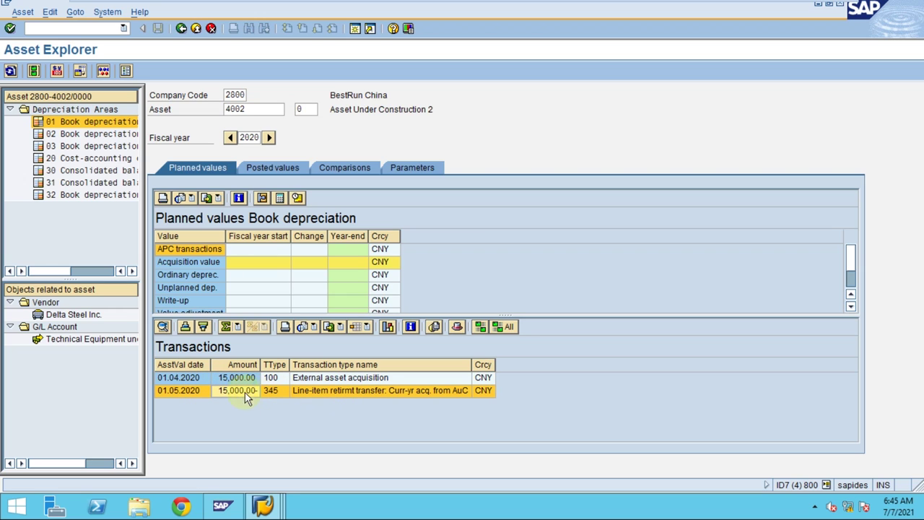
- Change the asset displayed in Asset Explorer to 1002
left_click_drag(252, 109, 214, 108)
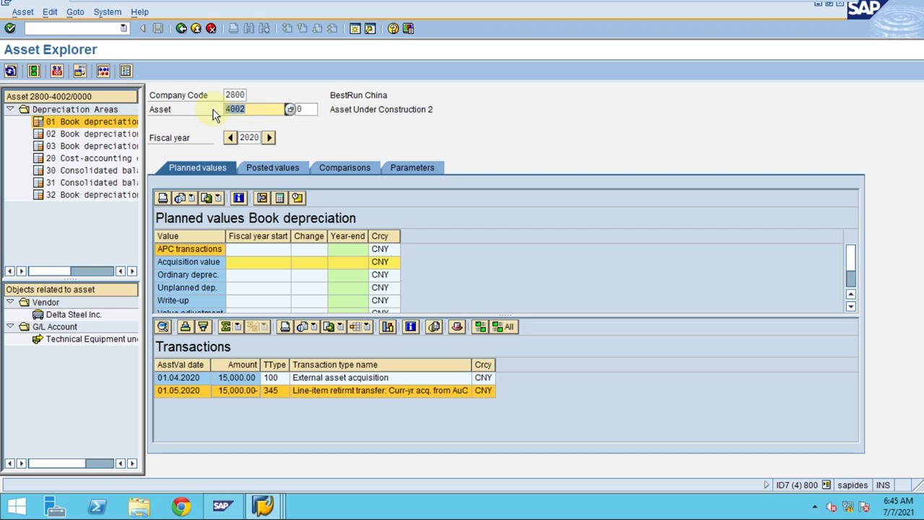
type("1002")
key("Return")
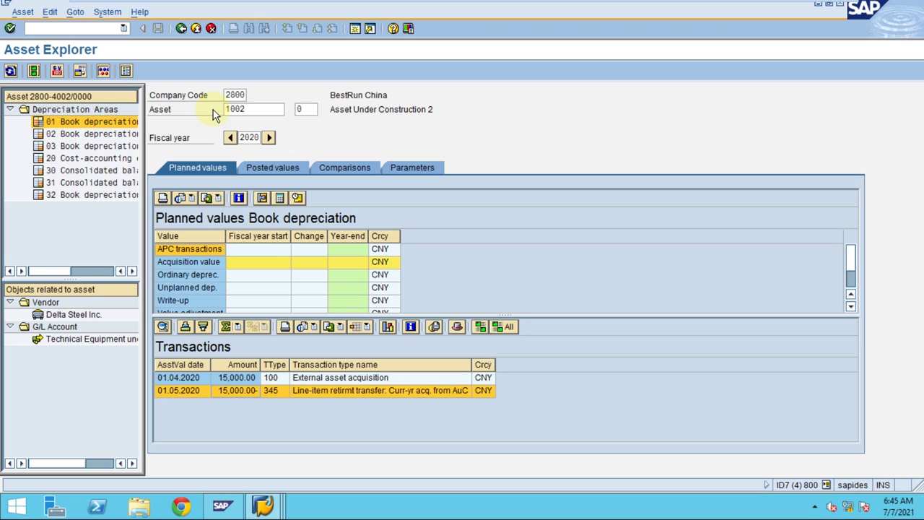
- Show fiscal year 2020 for asset 1002 and examine its acquisition transfer and planned acquisition value
left_click(230, 139)
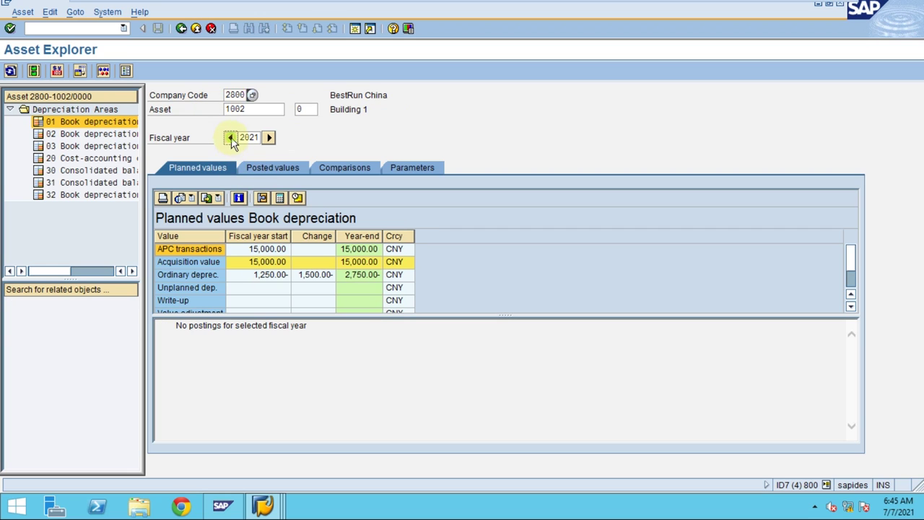
left_click(221, 378)
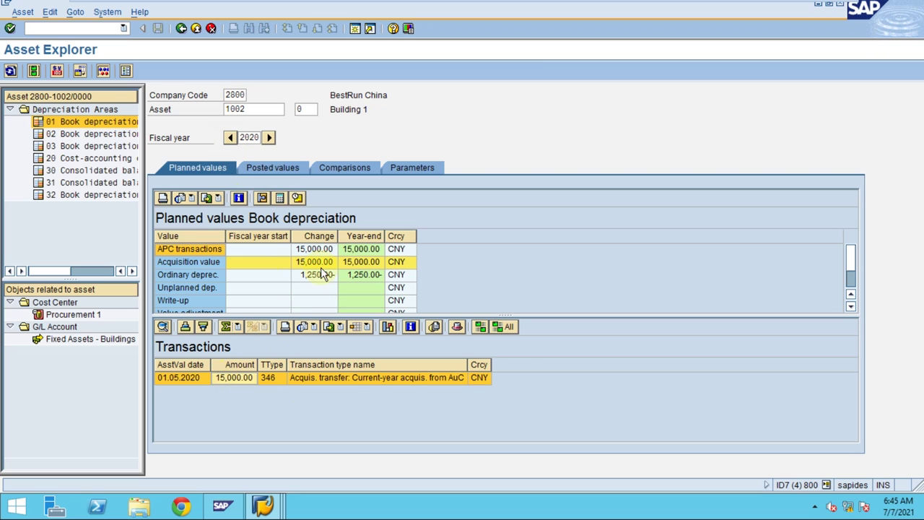
left_click(321, 264)
double_click(259, 108)
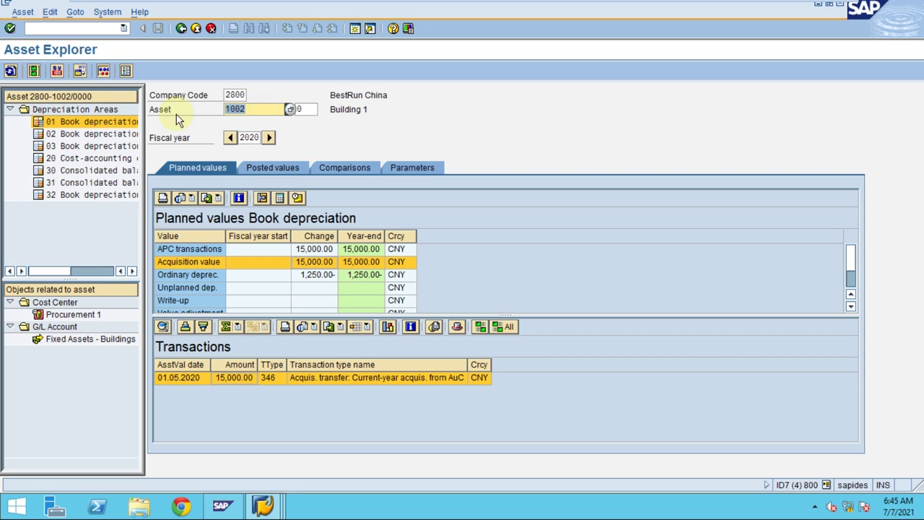
- Widen the depreciation areas and related objects pane until the full area names and object numbers can be read
left_click_drag(142, 239, 229, 240)
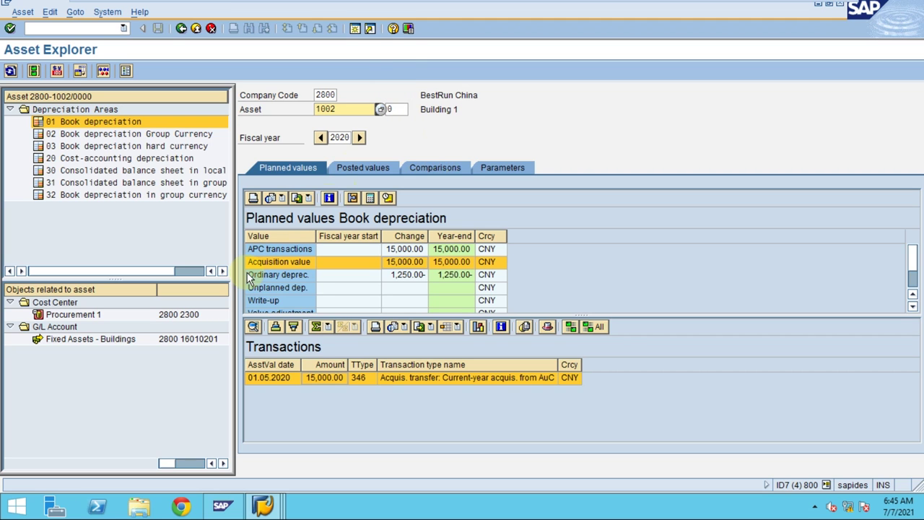
left_click_drag(230, 269, 332, 267)
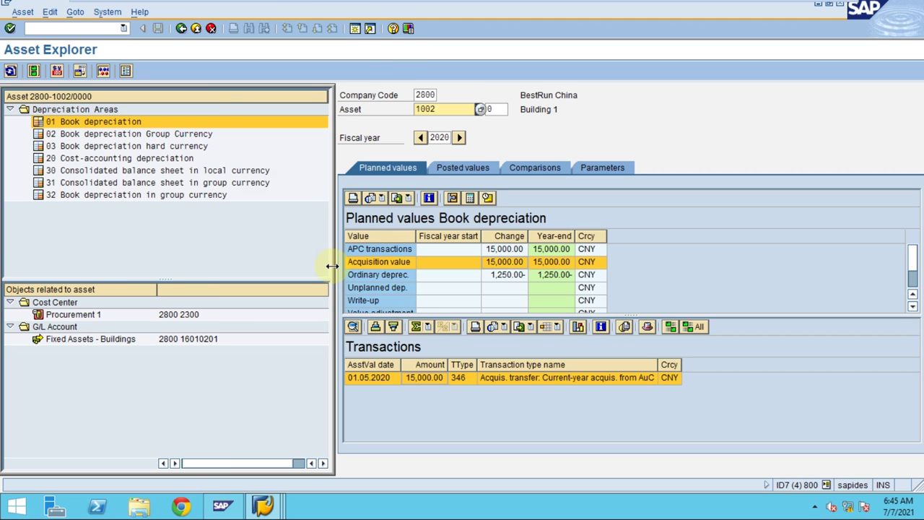
mouse_move(311, 7)
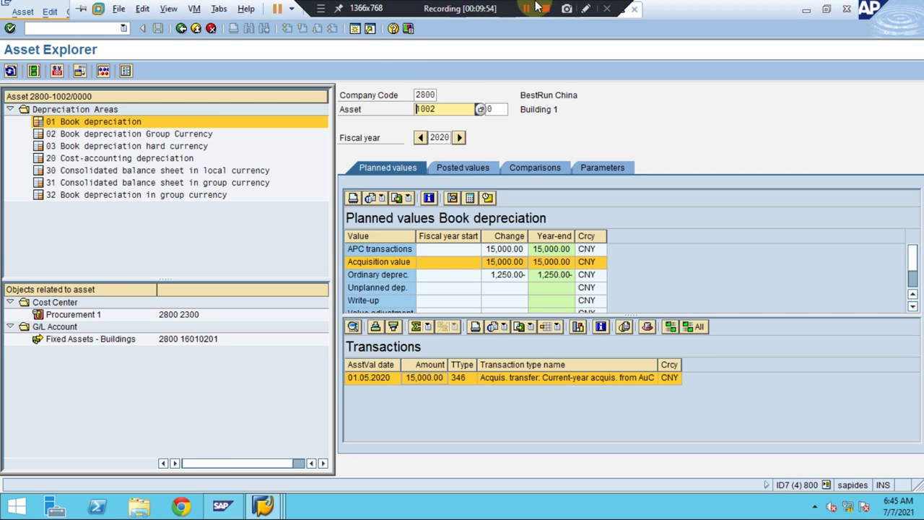